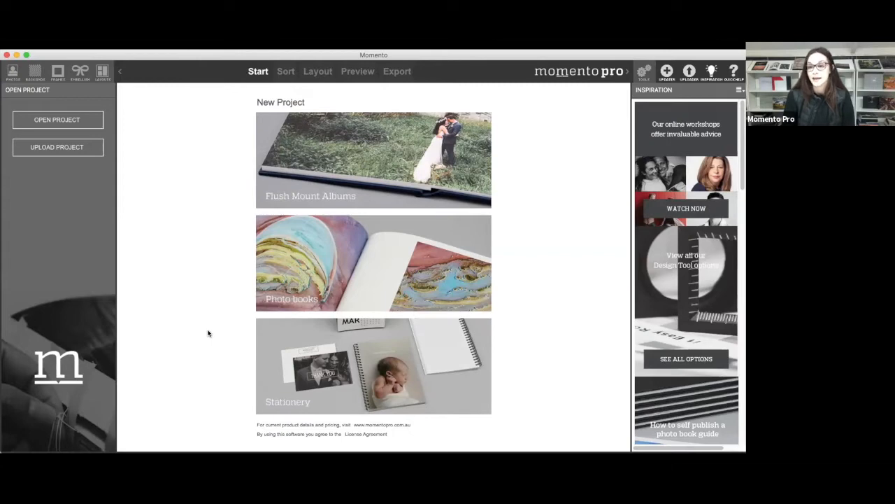
# - Start a new photo book project with Side Sewn binding, Landscape shape and the Grand 420 x 297 mm page size
pyautogui.click(295, 271)
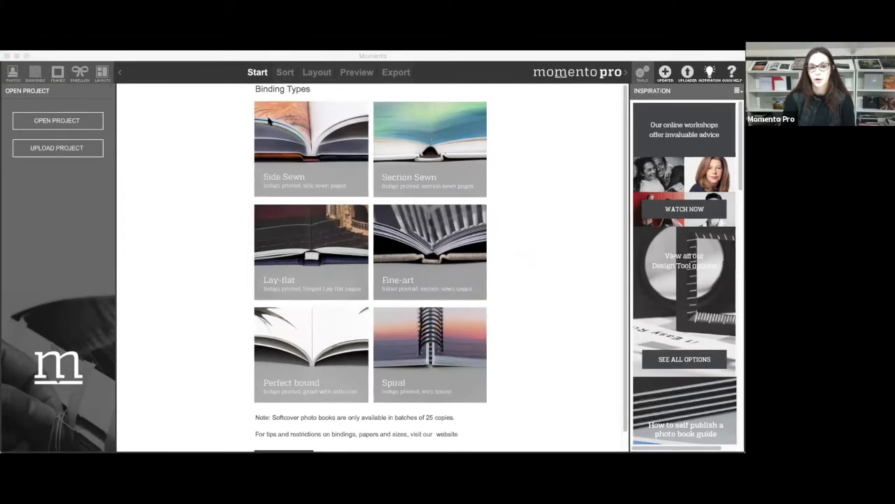
pyautogui.click(219, 130)
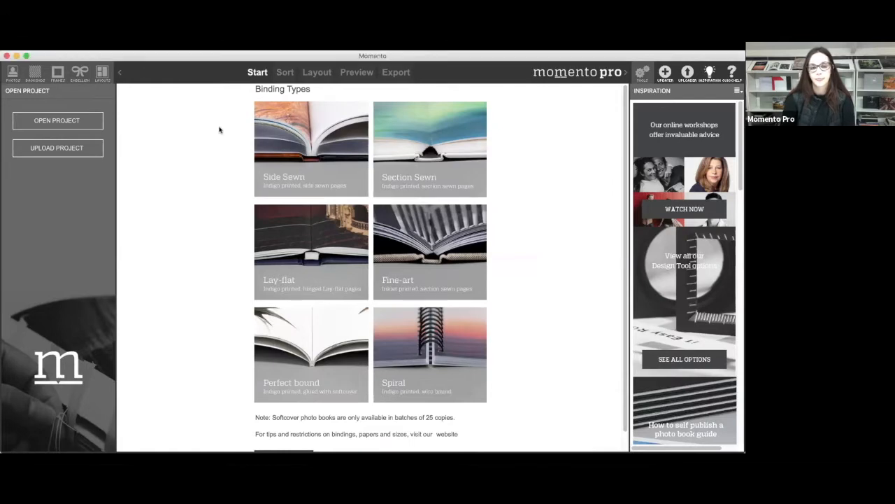
pyautogui.click(309, 144)
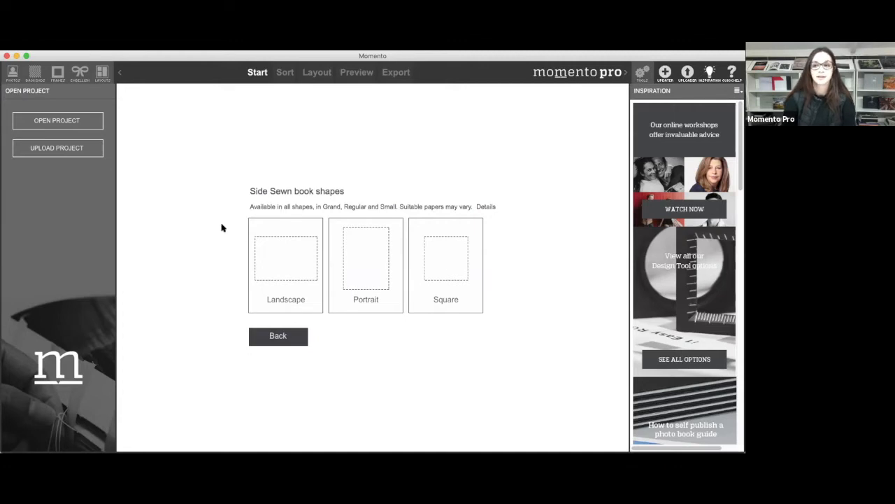
pyautogui.click(283, 241)
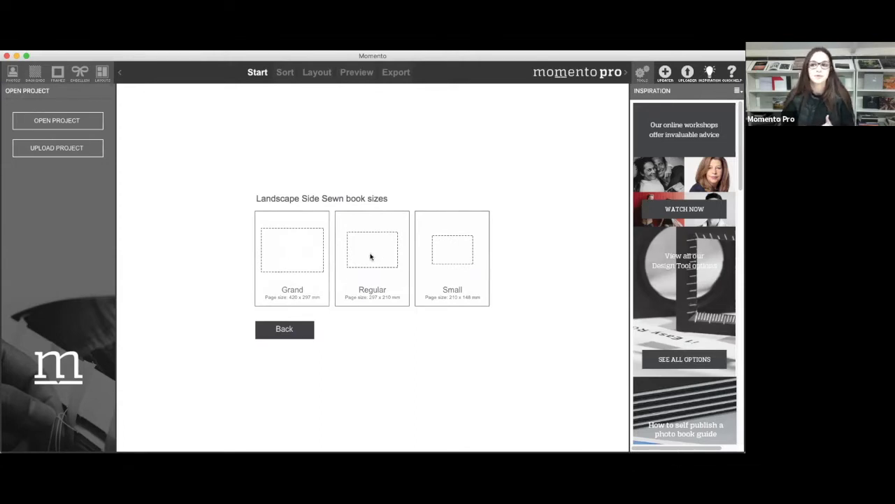
pyautogui.click(298, 256)
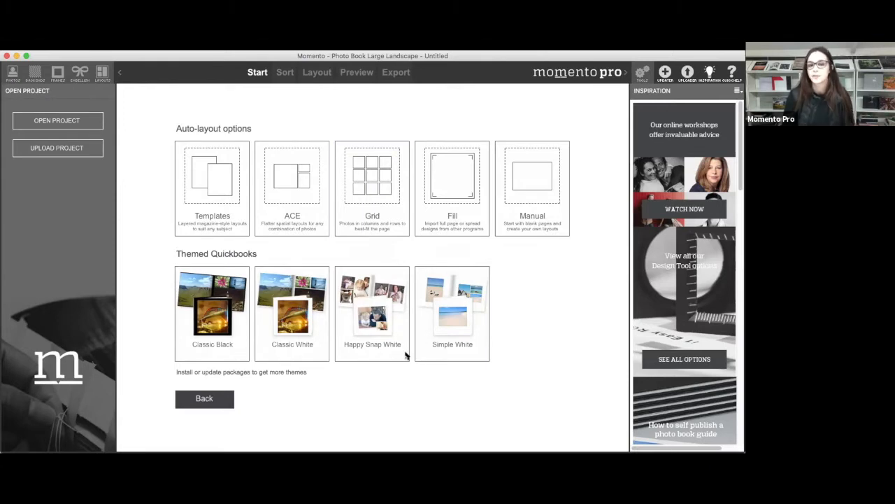
# - Choose the Manual layout option for the book and decline Auto Enhance as the default
pyautogui.click(540, 208)
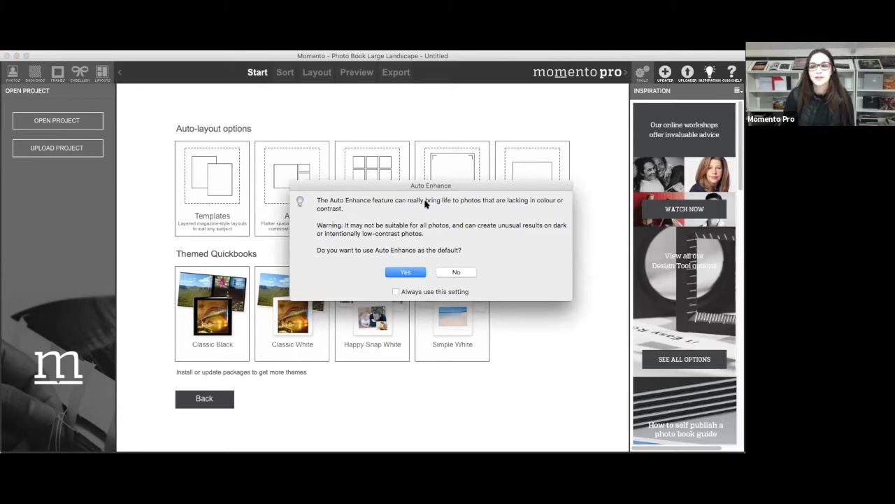
pyautogui.moveTo(456, 188); pyautogui.dragTo(403, 171)
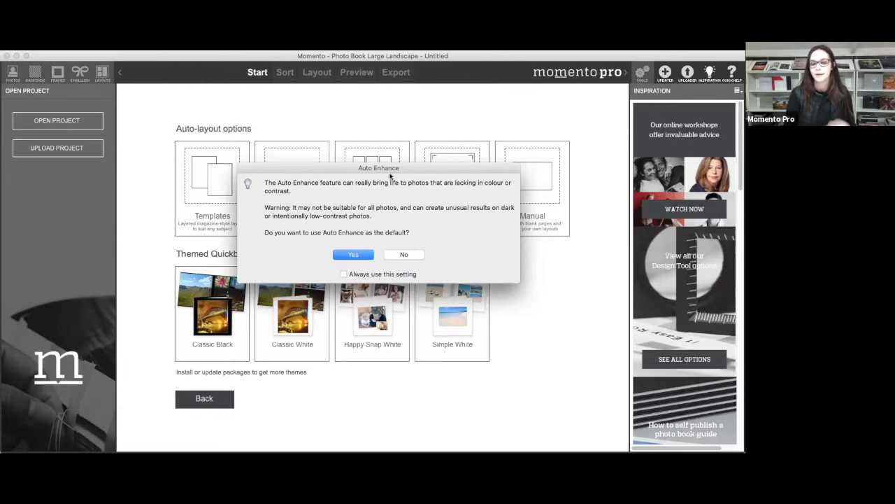
pyautogui.click(404, 255)
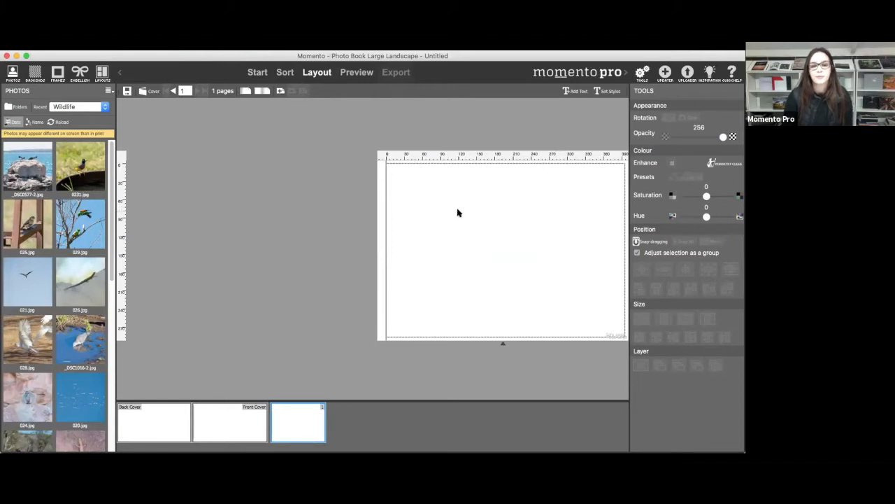
# - Return to page 1 after viewing the front cover, and load the People folder from the Desktop's Photos folder as the photo source
pyautogui.click(234, 413)
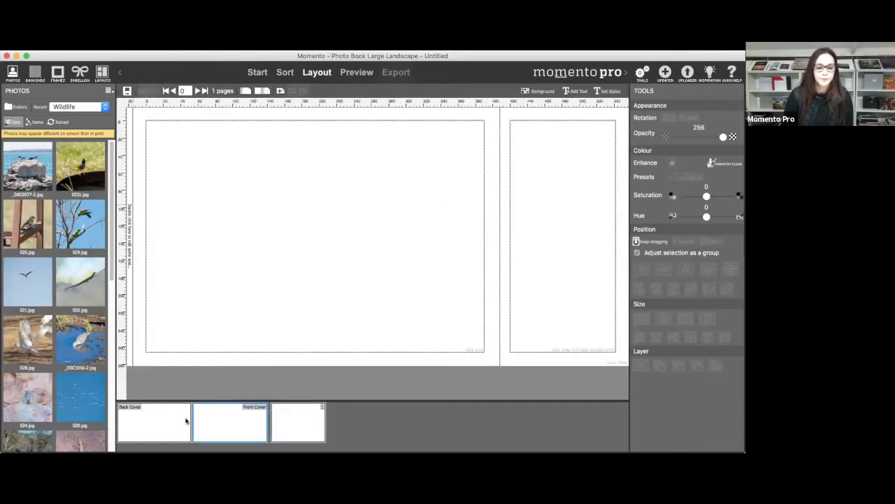
pyautogui.click(300, 418)
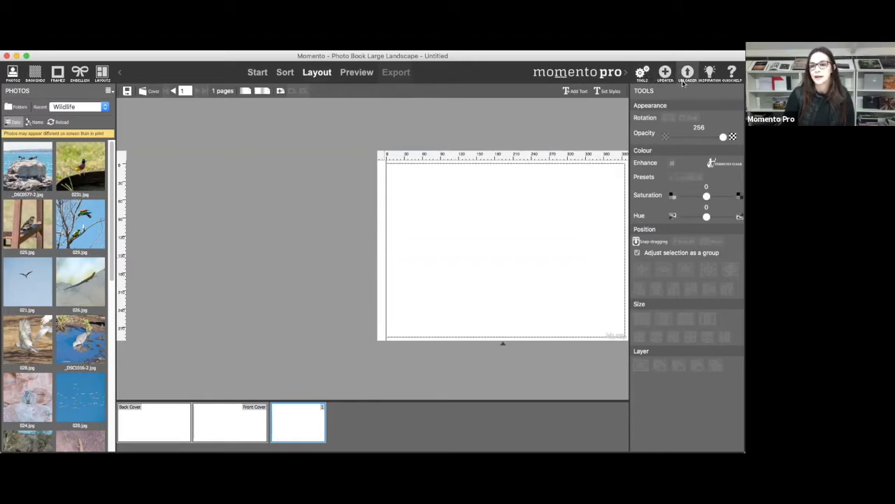
pyautogui.click(18, 108)
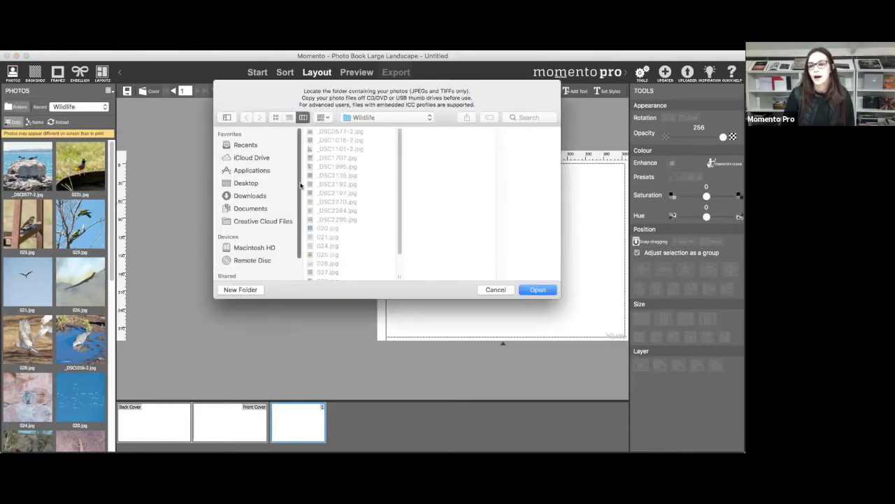
pyautogui.click(246, 183)
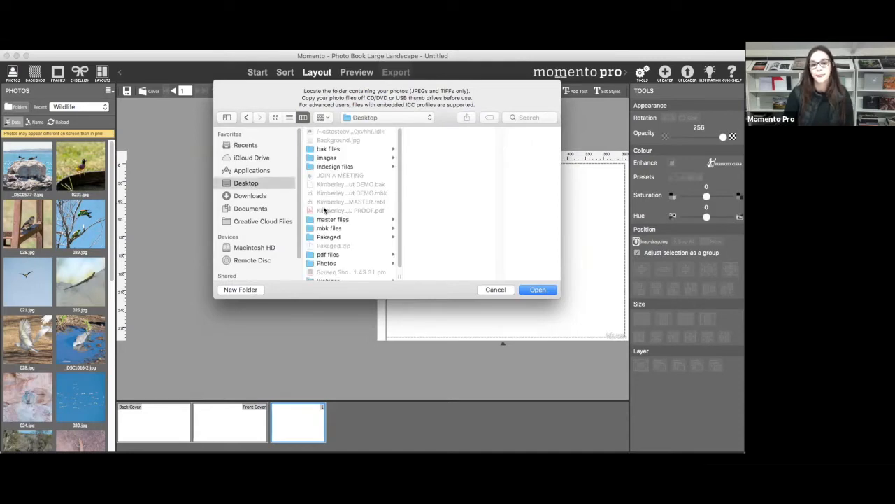
pyautogui.scroll(-1, 325, 210)
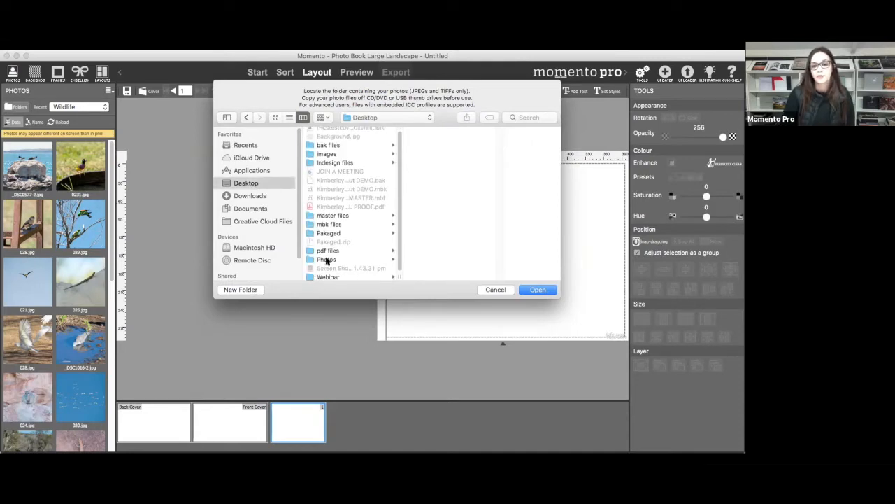
pyautogui.click(327, 259)
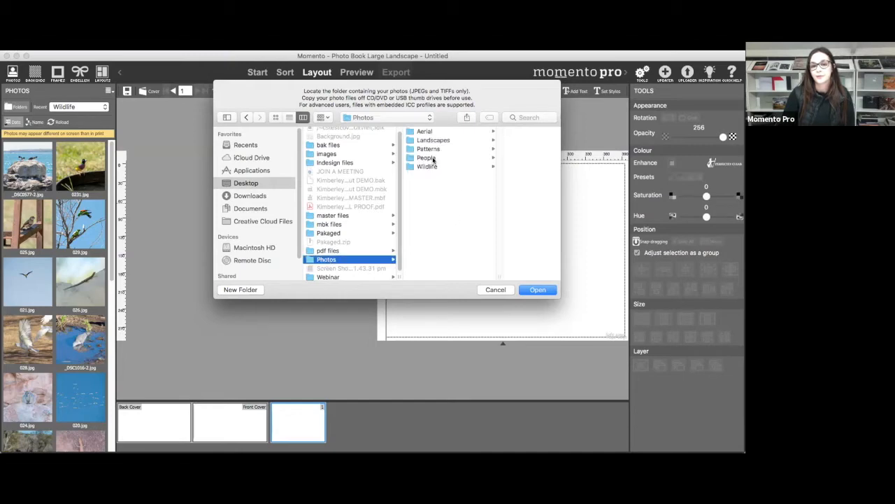
pyautogui.click(428, 158)
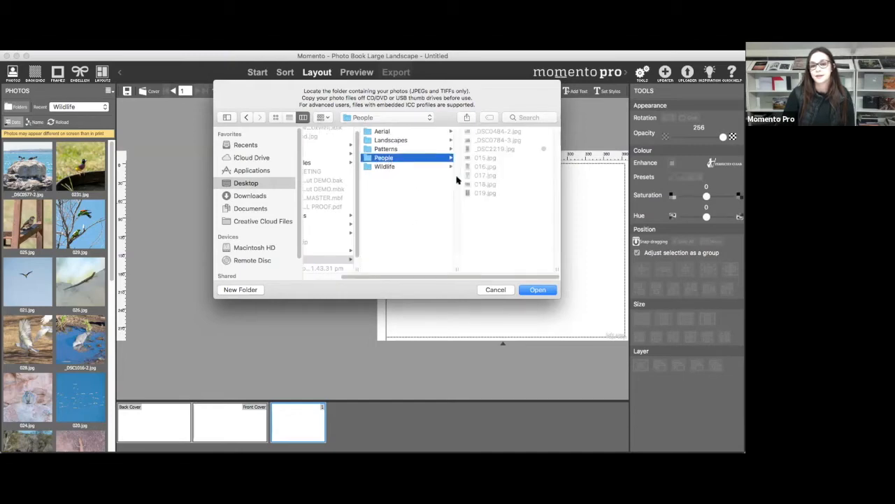
pyautogui.click(538, 289)
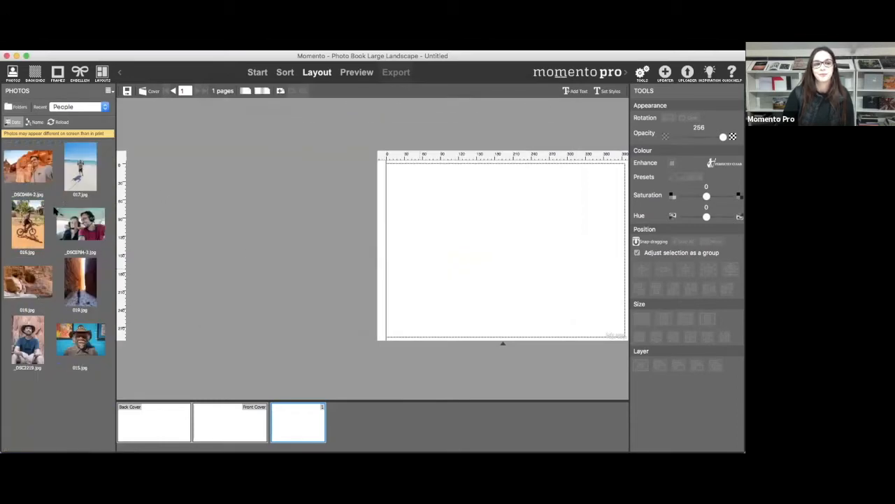
# - Open the project Kimberley Walkabout DEMO.mbk from the Desktop, declining Auto Enhance as the default
pyautogui.click(82, 32)
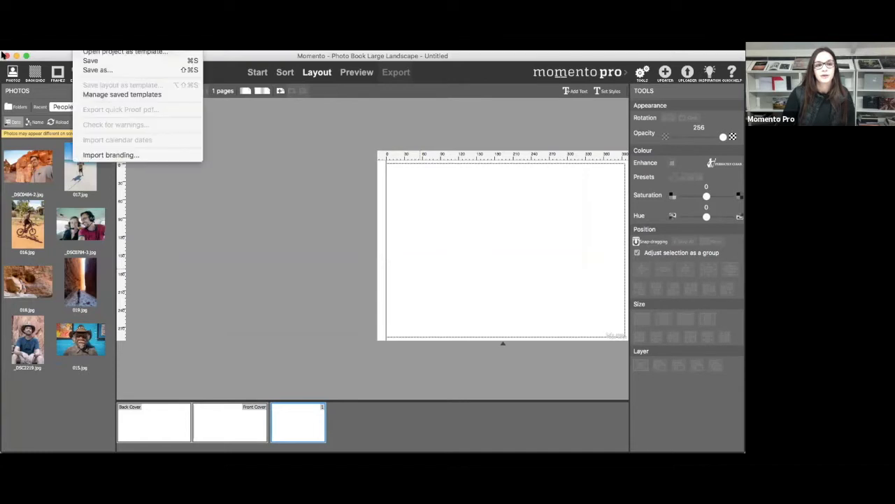
pyautogui.click(99, 42)
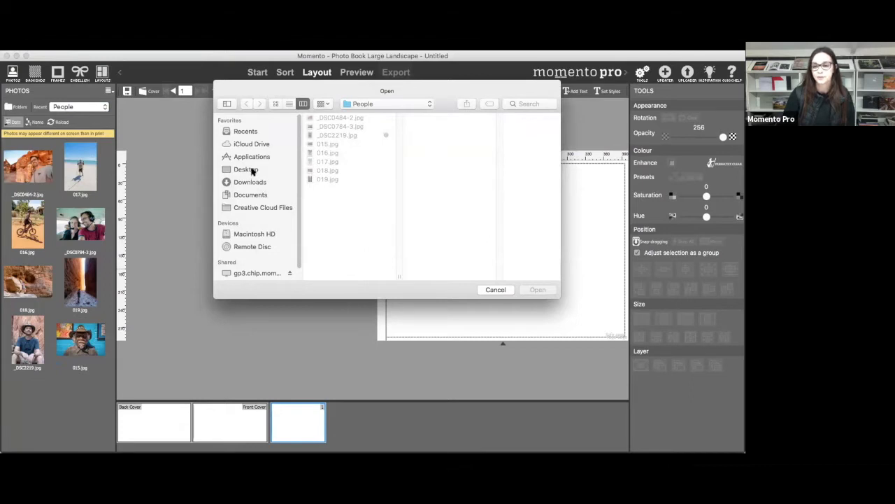
pyautogui.click(251, 171)
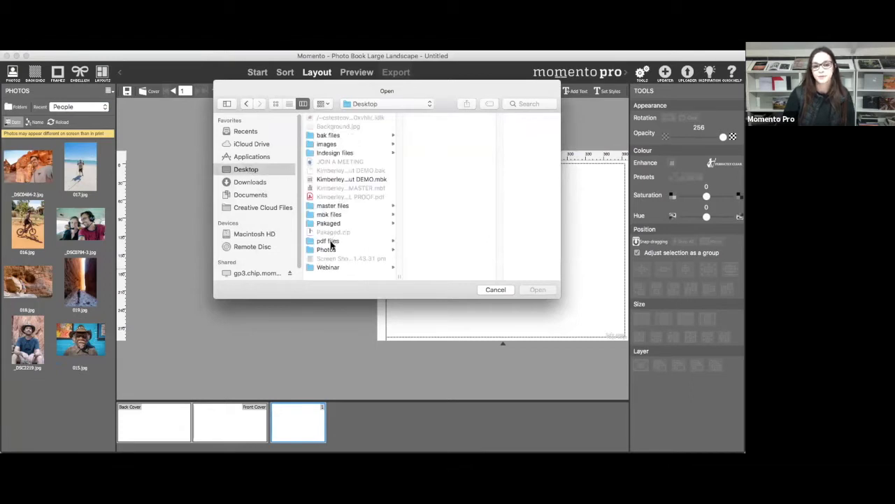
pyautogui.click(384, 180)
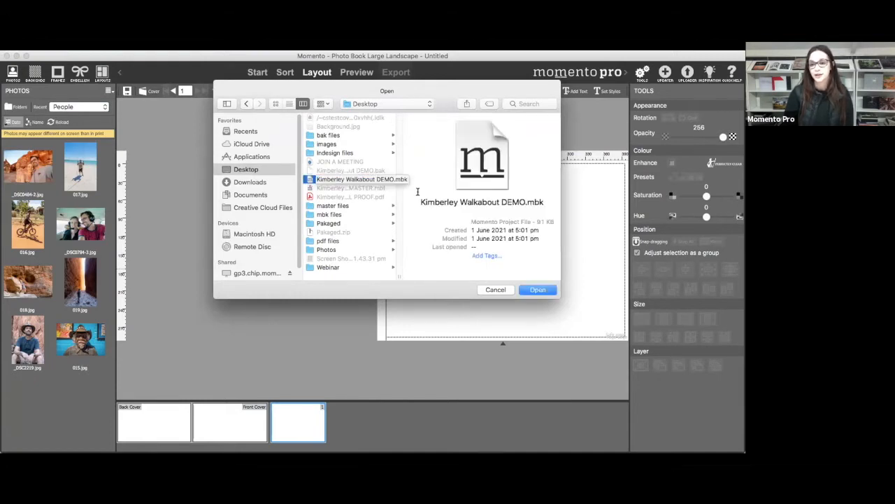
pyautogui.click(537, 290)
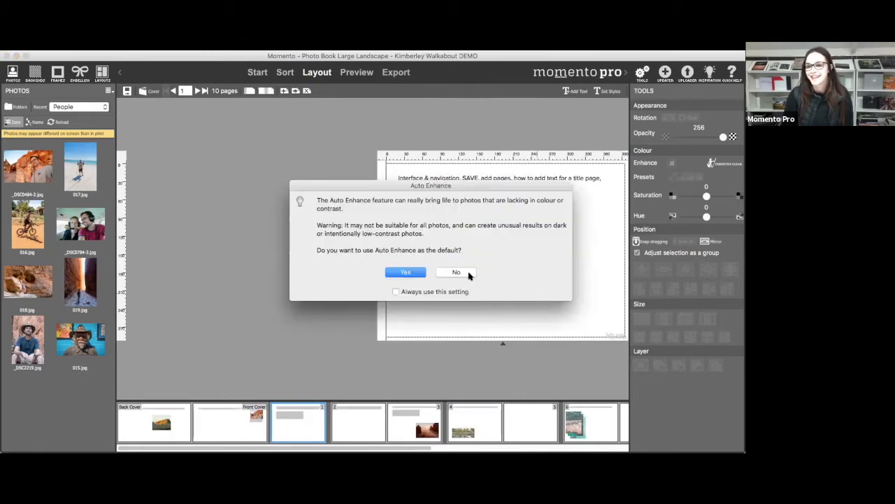
pyautogui.click(468, 273)
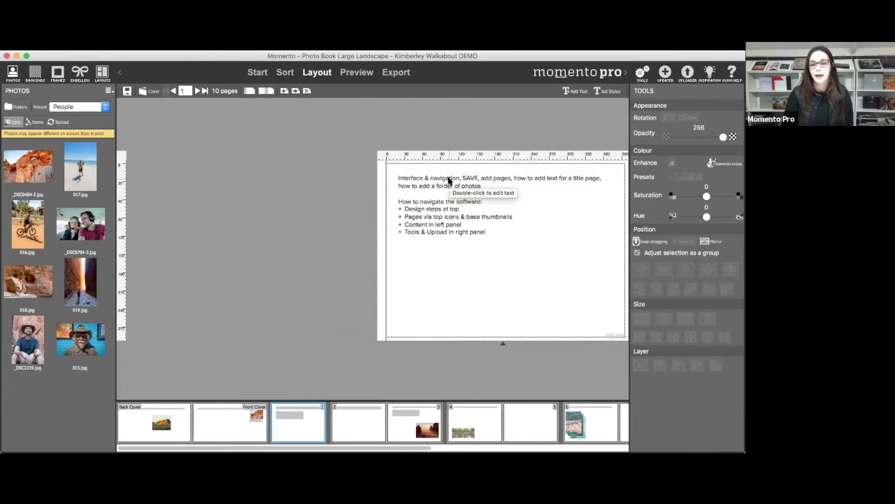
pyautogui.click(82, 28)
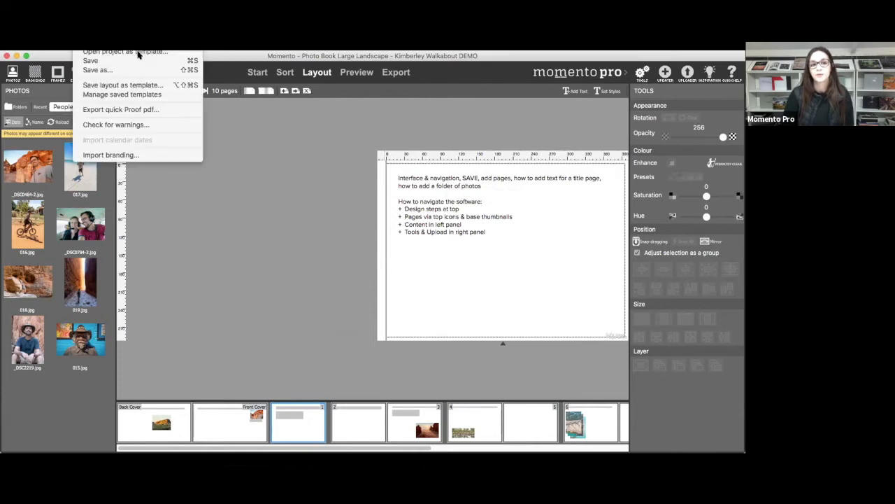
pyautogui.click(92, 68)
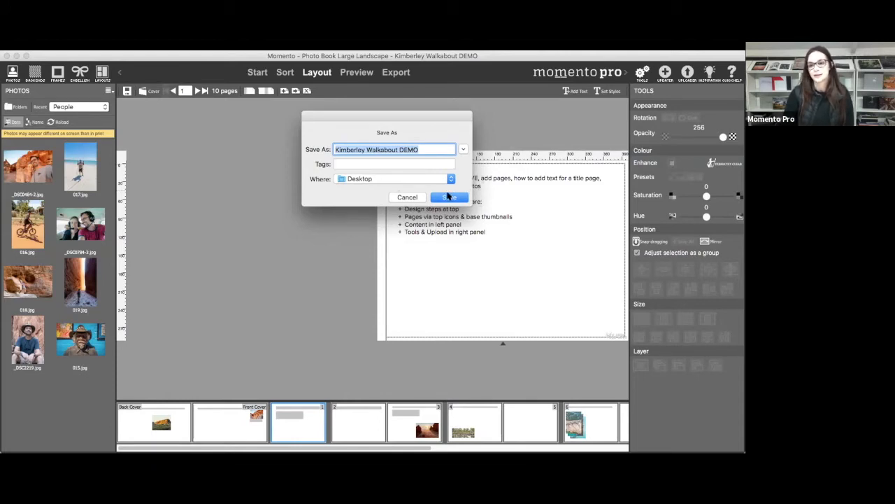
pyautogui.click(403, 197)
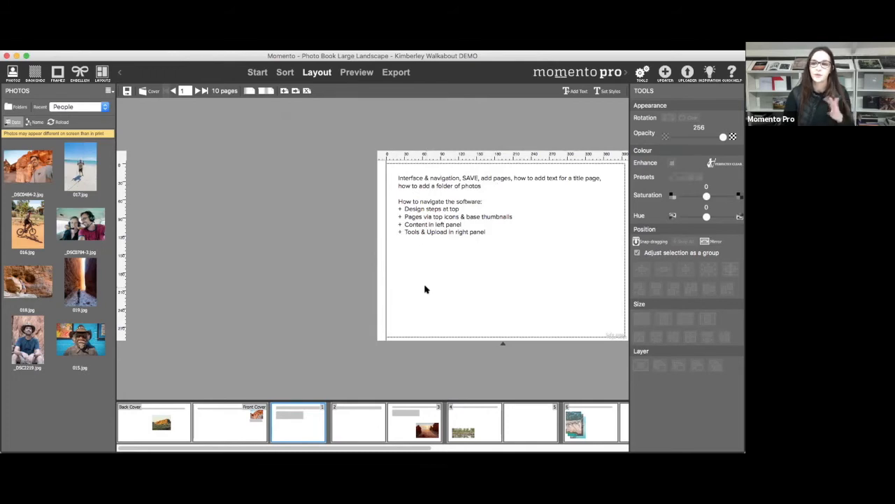
# - Try to insert 10 pages after page 1
pyautogui.click(284, 92)
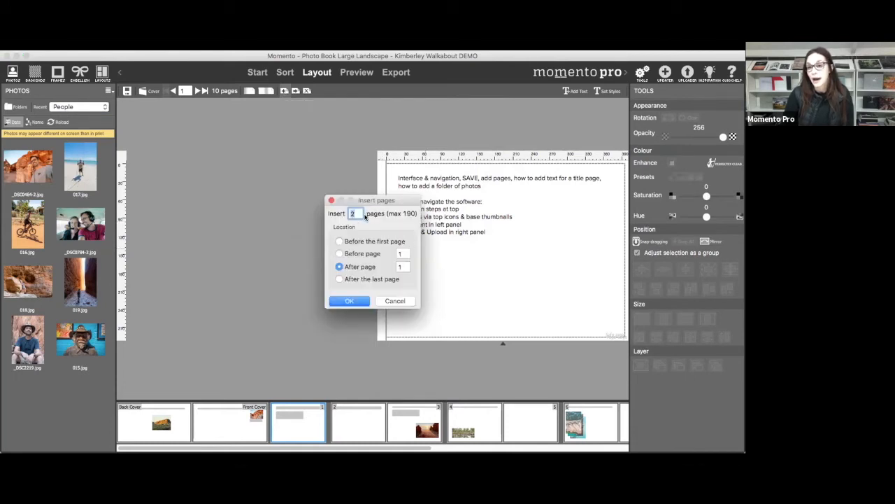
pyautogui.write('10')
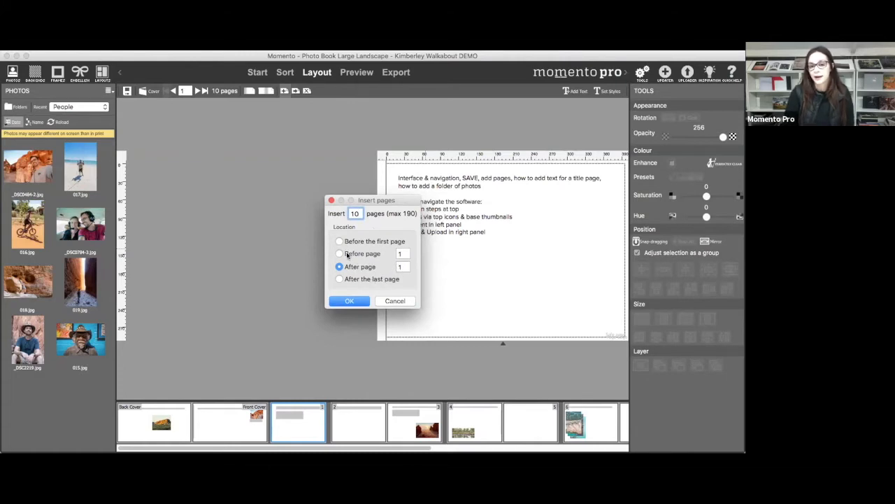
pyautogui.click(396, 300)
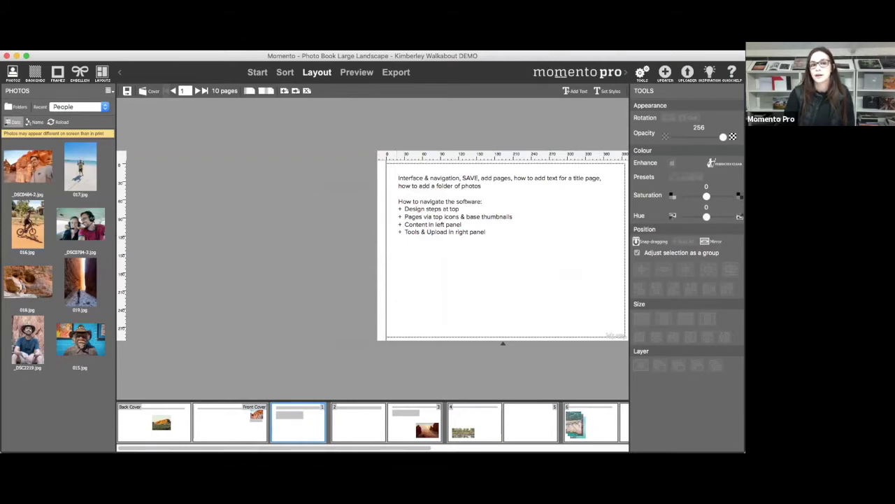
pyautogui.click(80, 17)
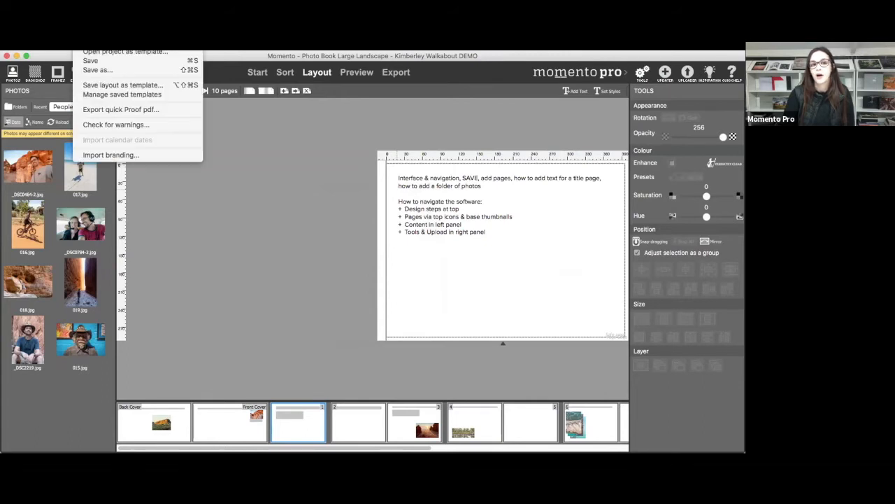
pyautogui.click(80, 17)
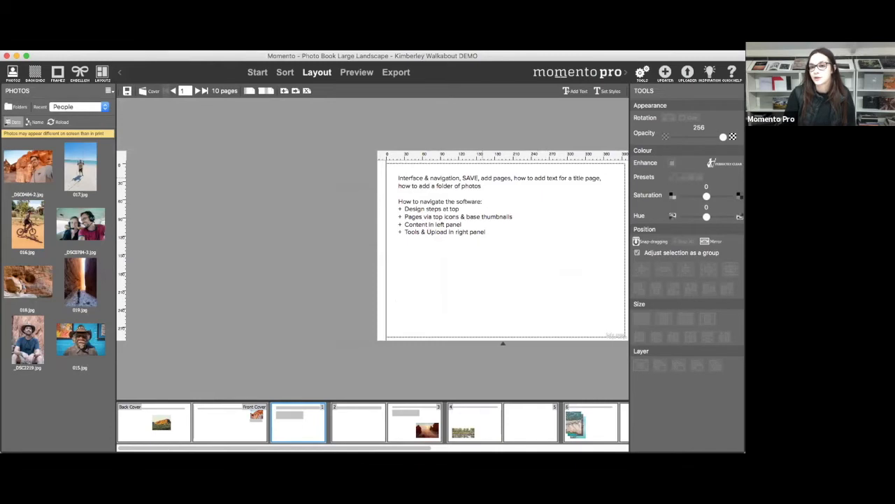
pyautogui.click(204, 37)
pyautogui.click(203, 37)
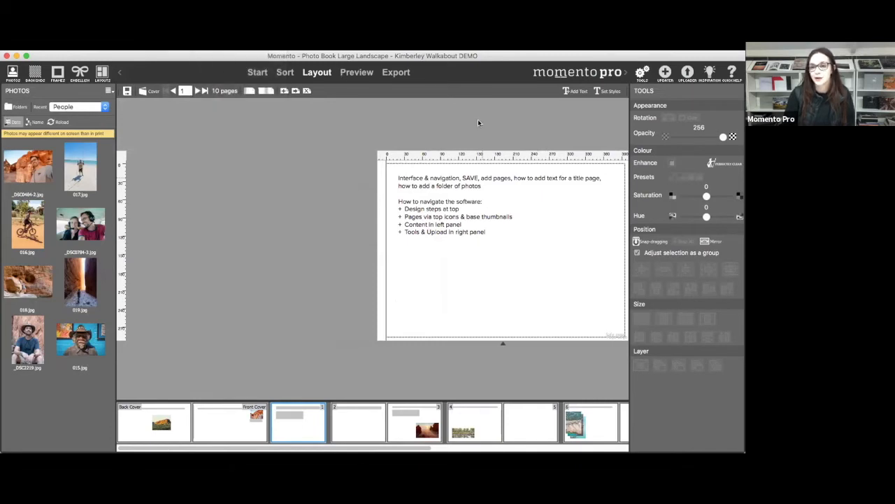
# - Add a text box below the existing text on page 1 and enter OUTBACK ADVENTURE
pyautogui.click(581, 94)
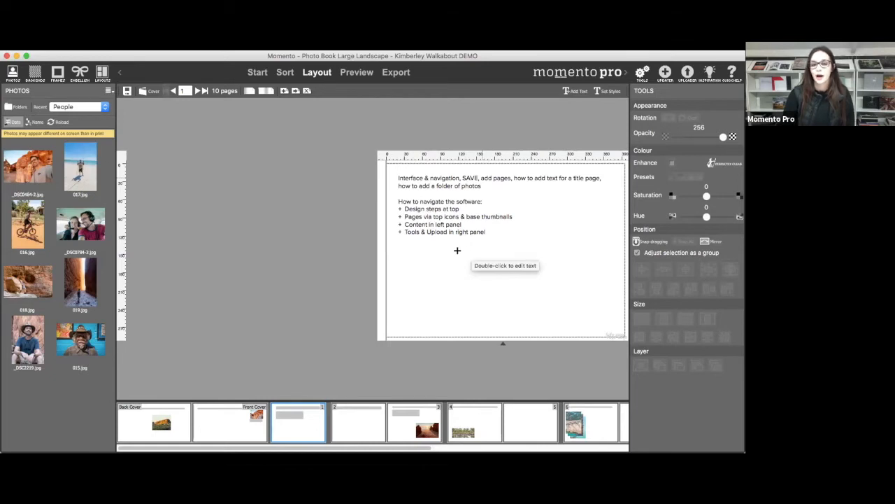
pyautogui.moveTo(400, 243); pyautogui.dragTo(607, 312)
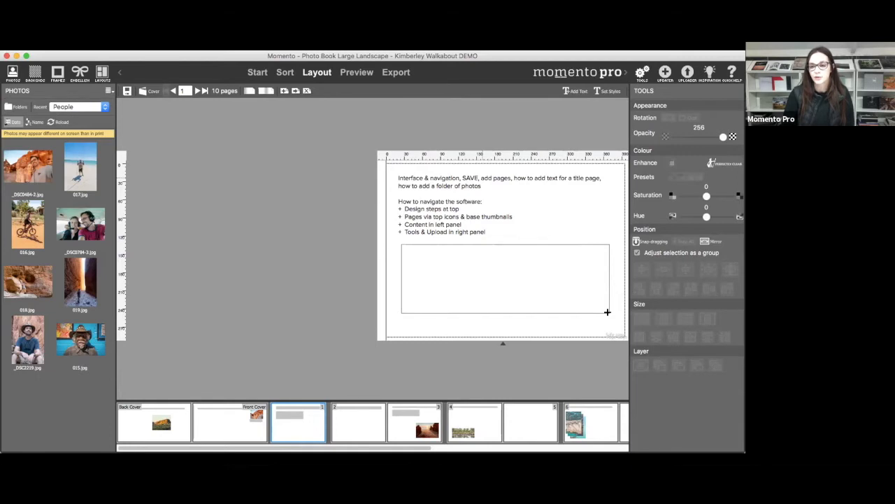
pyautogui.moveTo(607, 312); pyautogui.dragTo(606, 311)
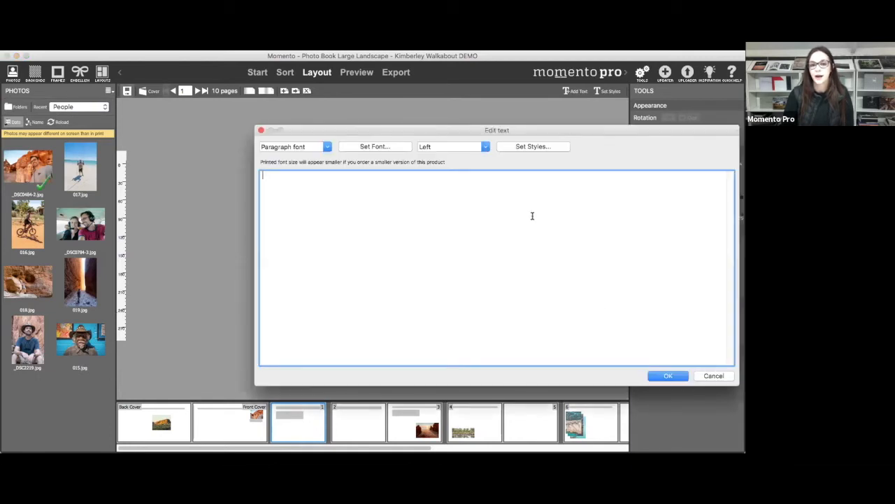
pyautogui.moveTo(494, 127); pyautogui.dragTo(425, 111)
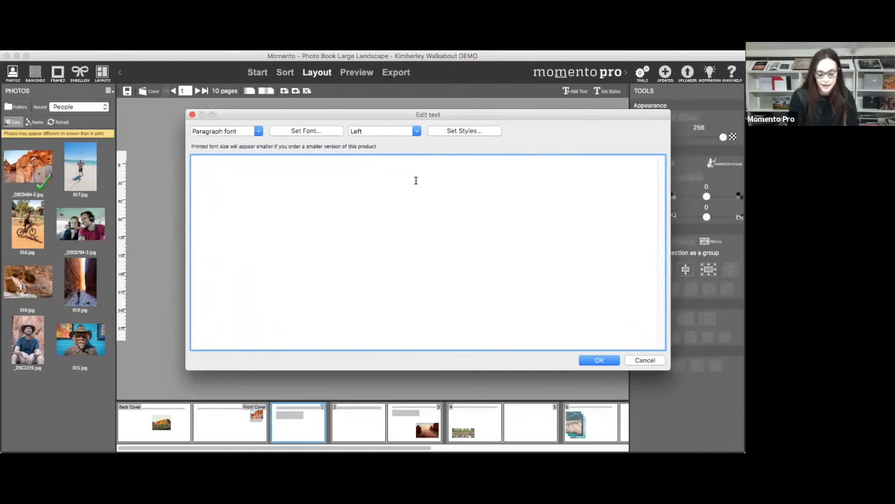
pyautogui.write('OUTBACK ADVENTURE')
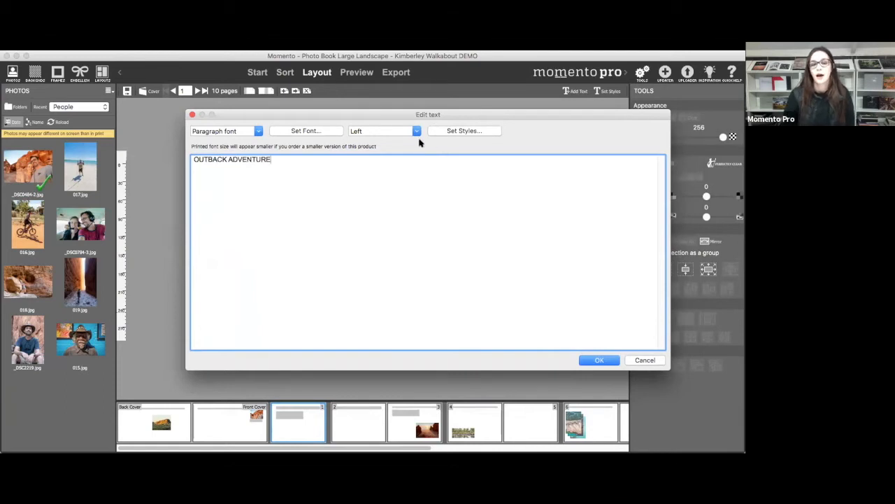
# - Set the title text's font to Proxima Nova Regular, size 48
pyautogui.click(302, 132)
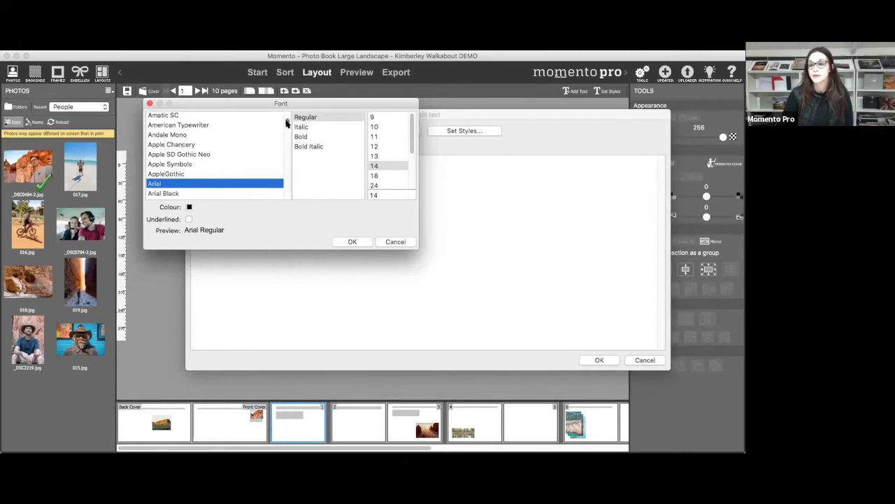
pyautogui.moveTo(287, 124); pyautogui.dragTo(281, 179)
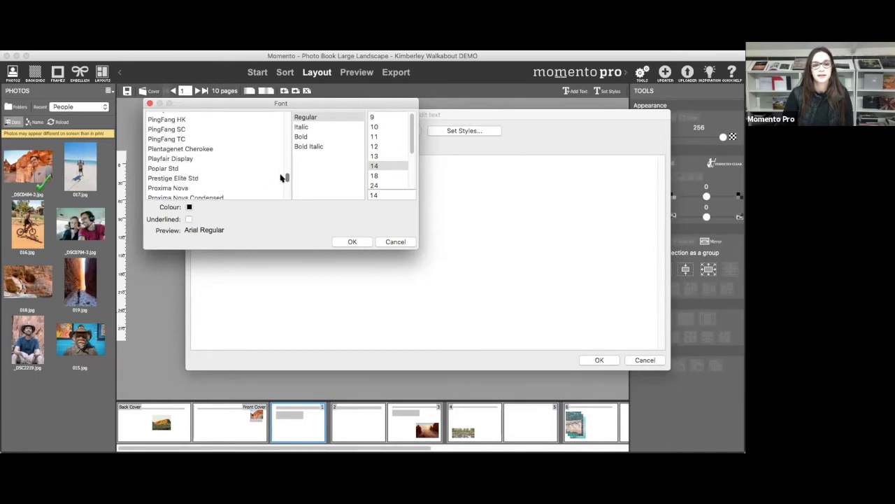
pyautogui.click(192, 188)
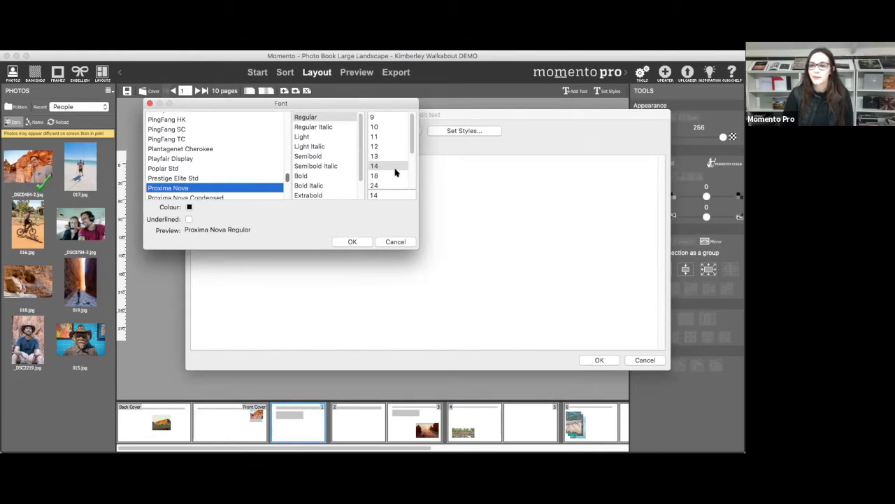
pyautogui.scroll(-3, 394, 172)
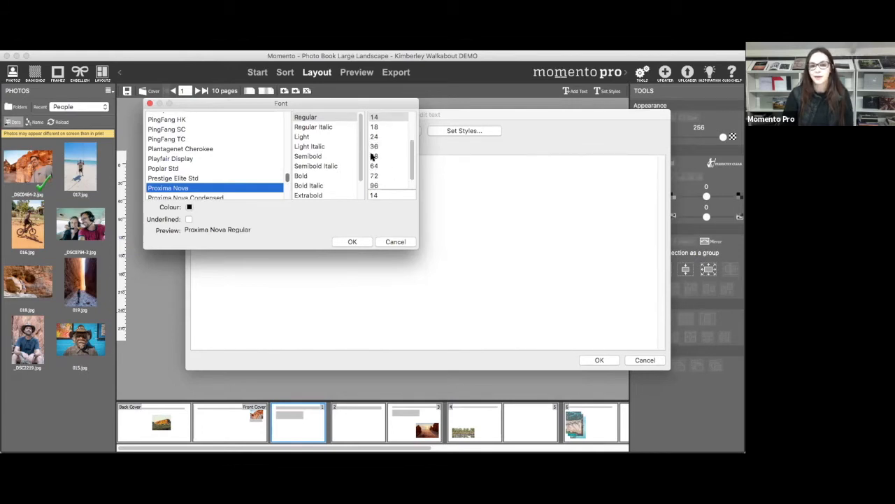
pyautogui.click(373, 156)
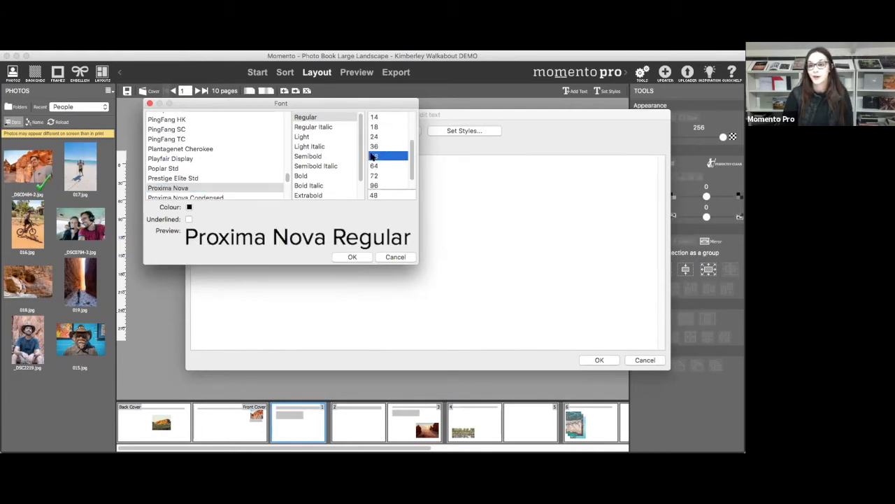
pyautogui.click(353, 257)
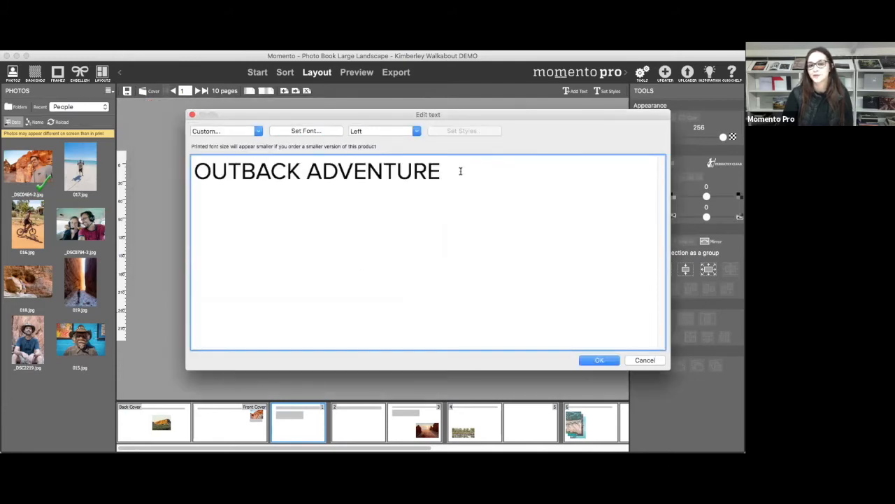
# - Append 2019 to the OUTBACK ADVENTURE title and apply the text to page 1
pyautogui.write('2')
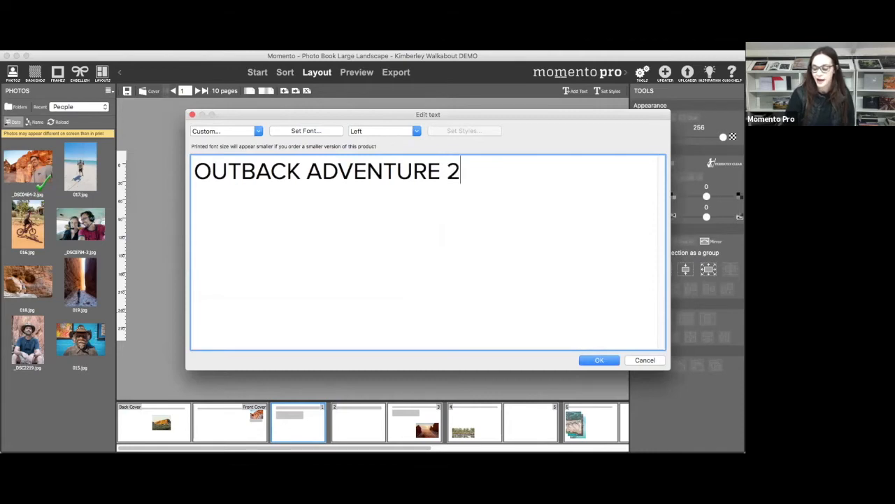
pyautogui.write('019')
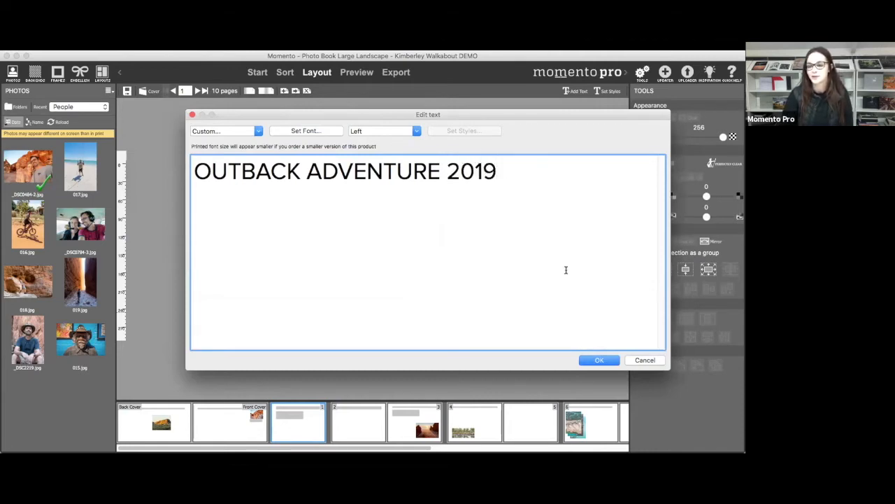
pyautogui.click(594, 362)
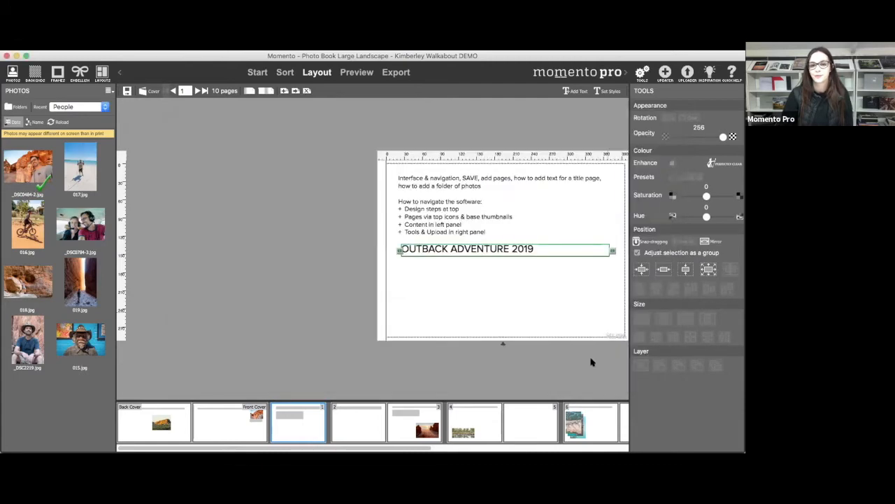
# - Align the OUTBACK ADVENTURE 2019 text to the centre of page 1
pyautogui.moveTo(456, 251); pyautogui.dragTo(484, 261)
pyautogui.rightClick(482, 255)
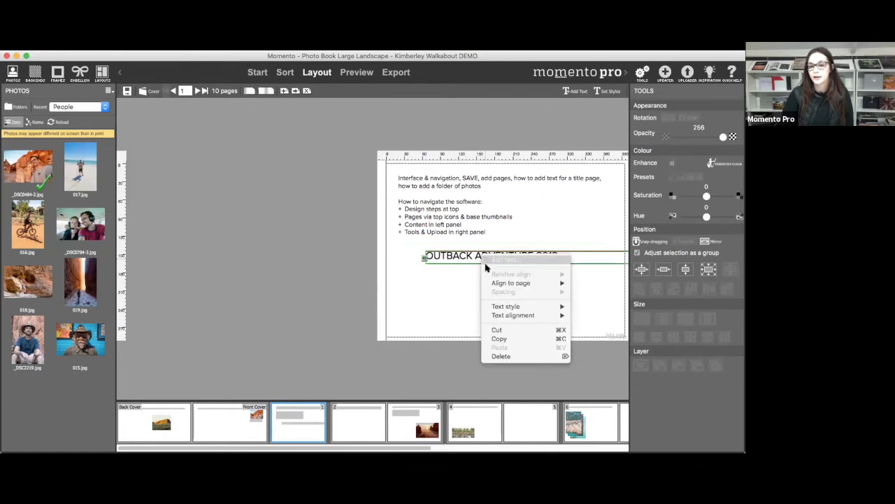
pyautogui.moveTo(491, 282)
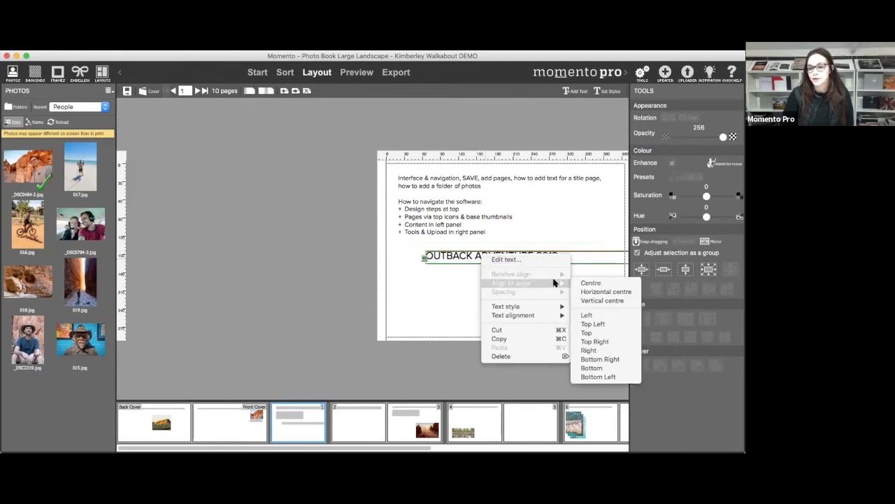
pyautogui.click(583, 282)
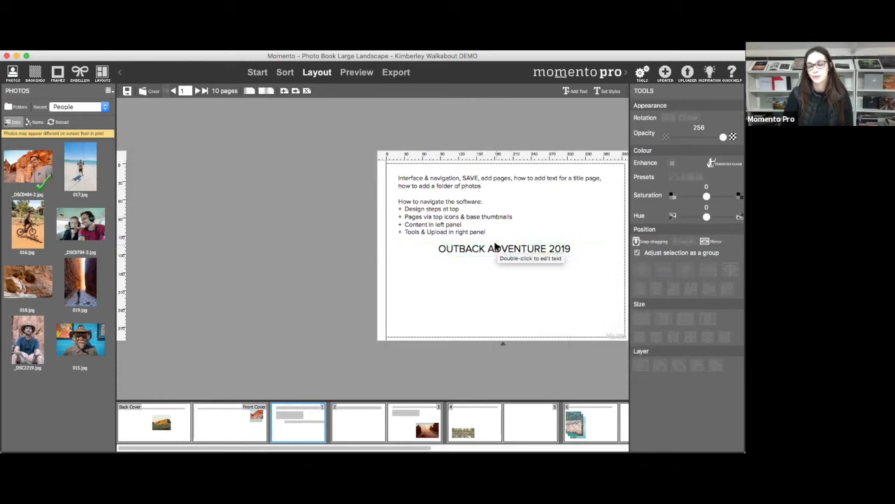
# - Save the project and go to page 2
pyautogui.click(127, 91)
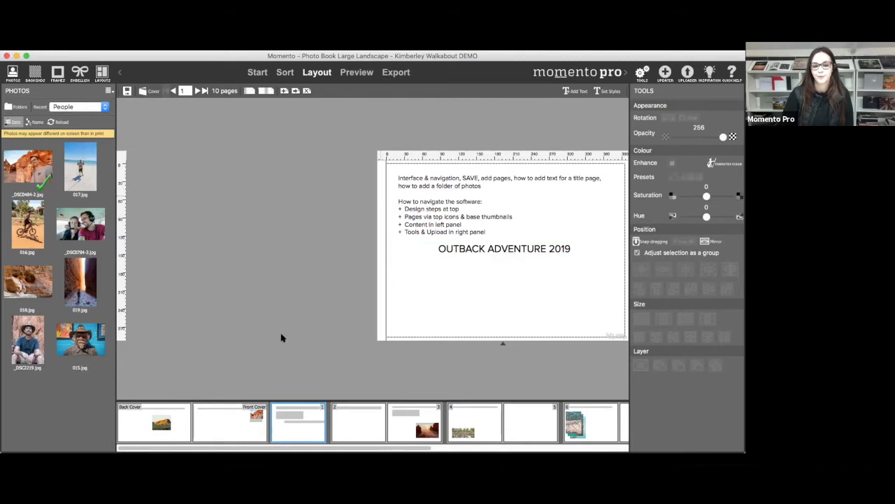
pyautogui.click(354, 422)
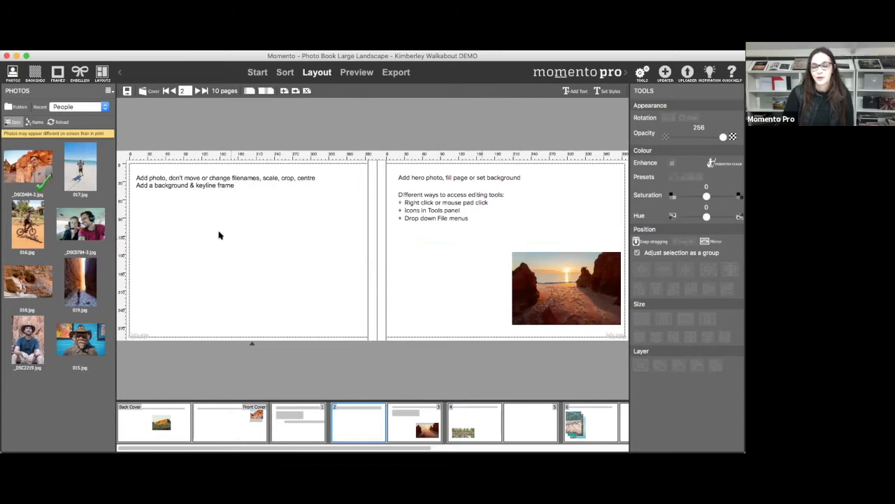
pyautogui.click(78, 163)
pyautogui.moveTo(78, 163); pyautogui.dragTo(237, 251)
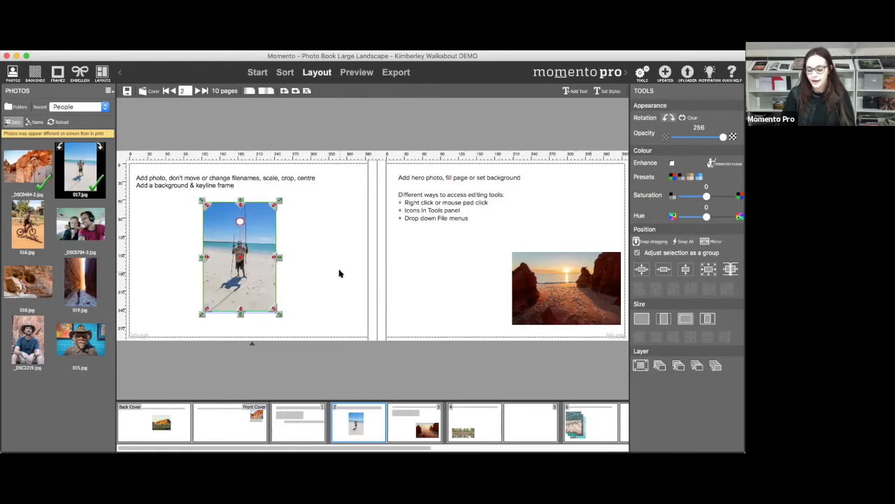
pyautogui.press('Delete')
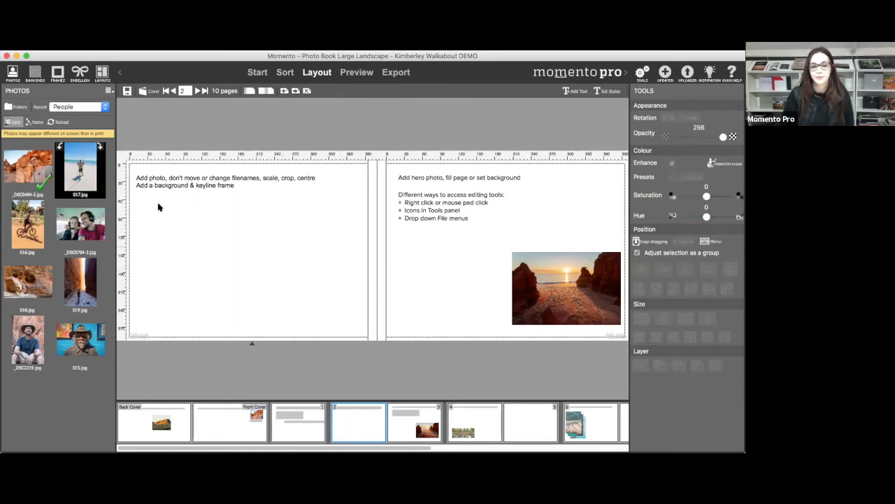
# - Switch the photo source to the Landscapes folder and place 008.jpg on page 2 below the text
pyautogui.click(70, 107)
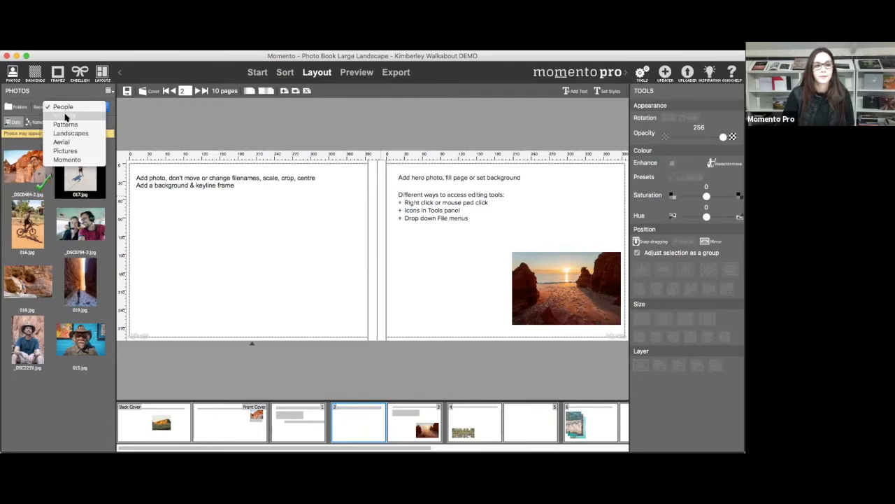
pyautogui.click(64, 133)
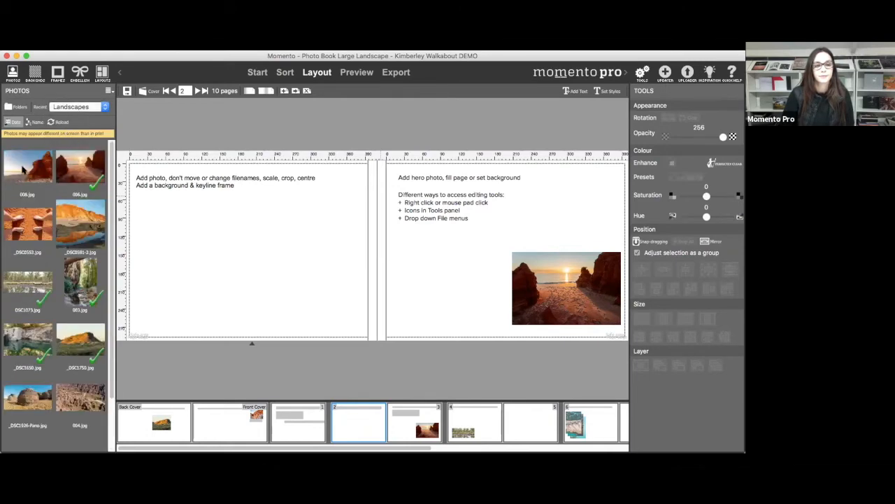
pyautogui.moveTo(145, 235); pyautogui.dragTo(239, 256)
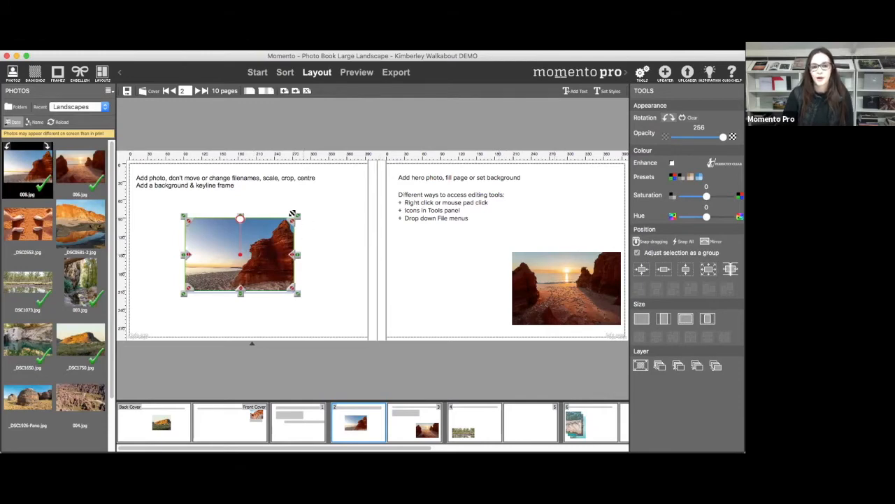
# - Enlarge the rock and beach photo on page 2 and crop a strip off its left side
pyautogui.moveTo(297, 216); pyautogui.dragTo(329, 196)
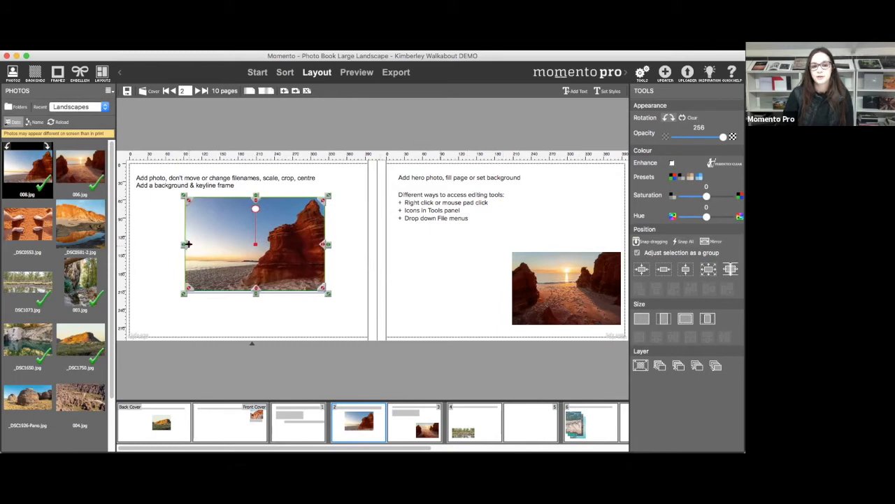
pyautogui.moveTo(187, 244); pyautogui.dragTo(205, 242)
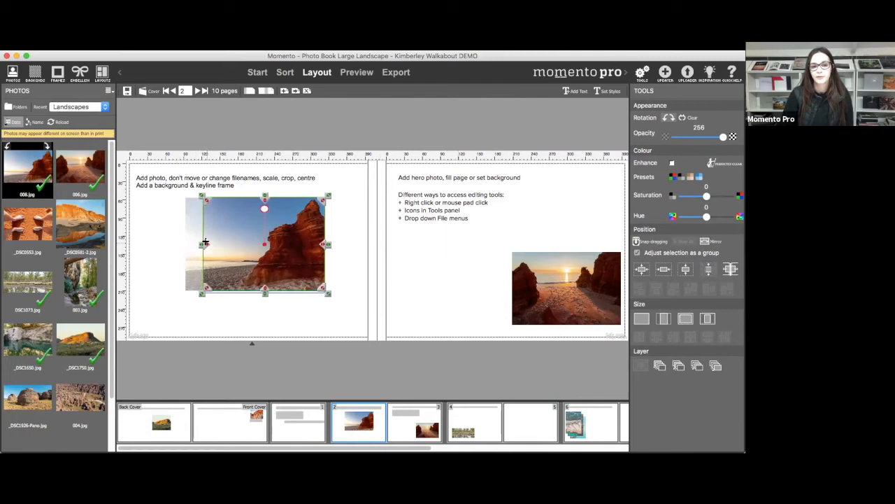
pyautogui.click(166, 245)
pyautogui.click(203, 289)
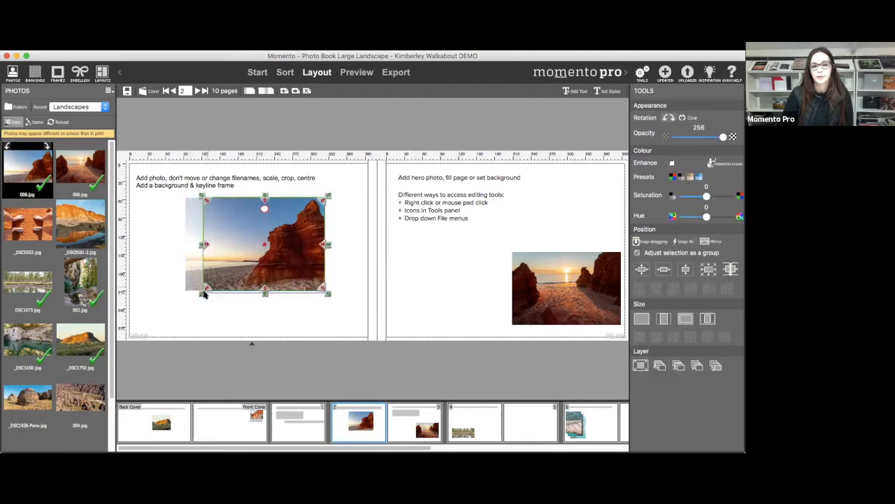
pyautogui.moveTo(200, 293); pyautogui.dragTo(185, 305)
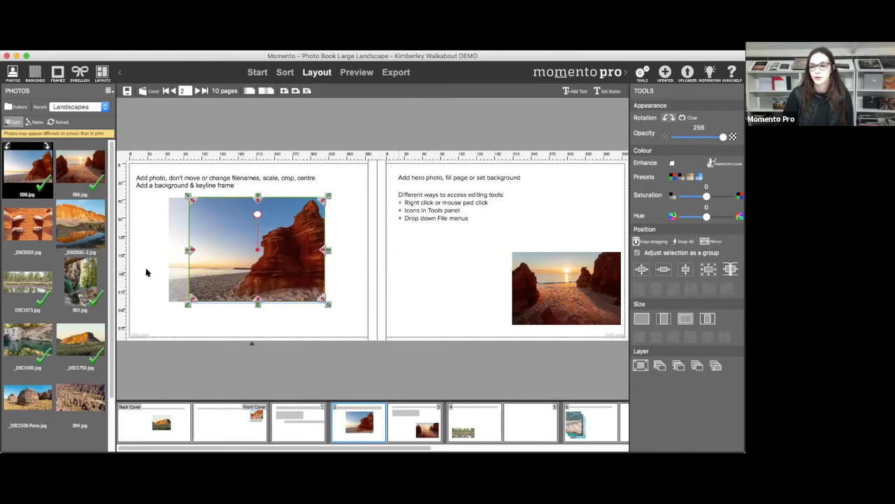
pyautogui.click(147, 273)
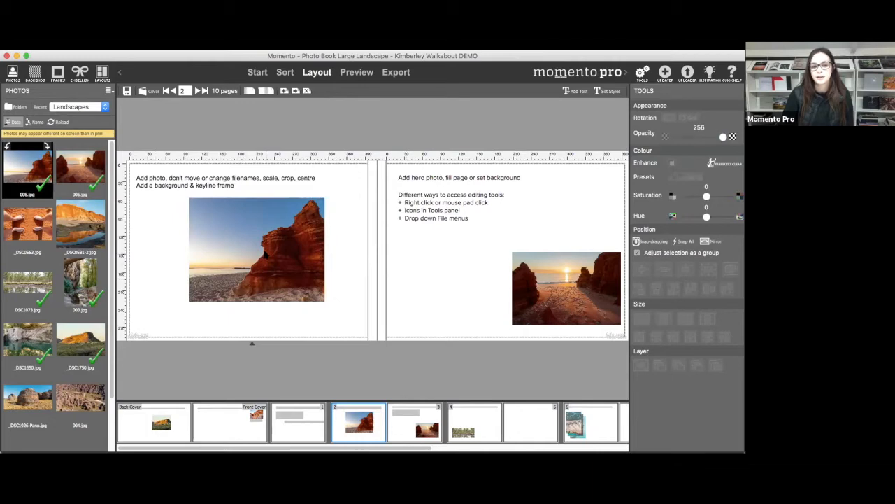
# - Align the cropped photo to the centre of page 2 and deselect it
pyautogui.rightClick(261, 249)
pyautogui.moveTo(299, 301)
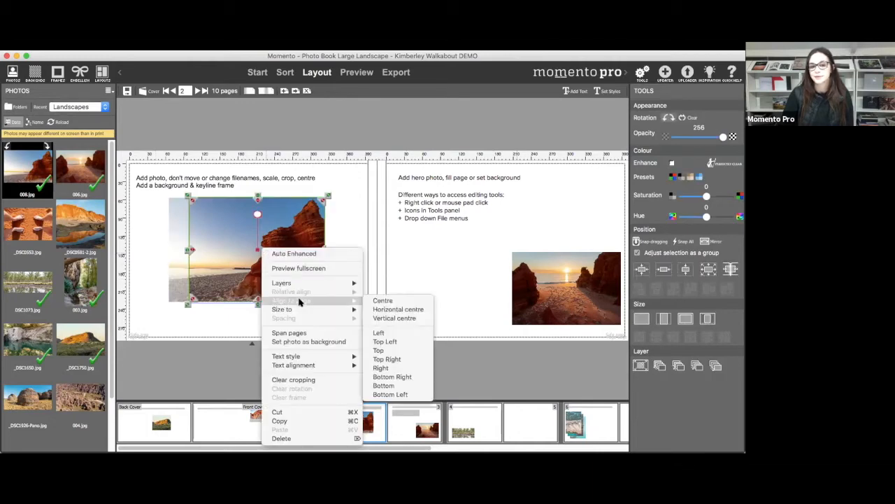
pyautogui.click(382, 301)
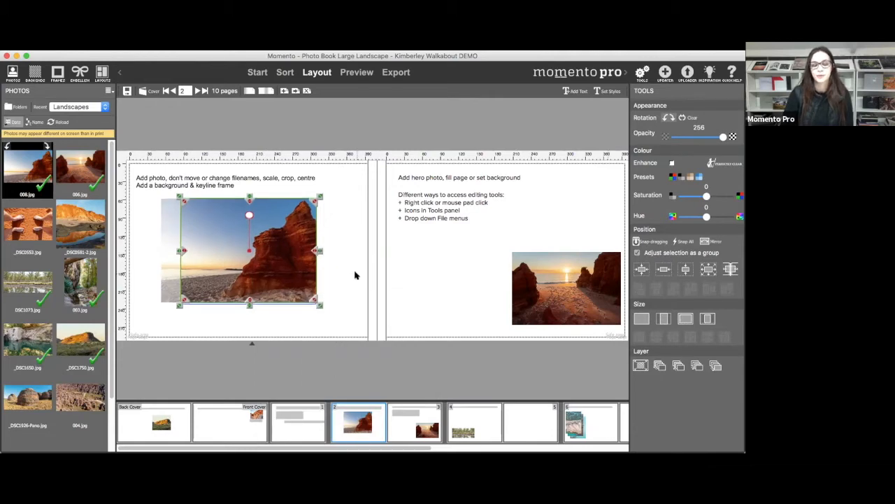
pyautogui.click(354, 275)
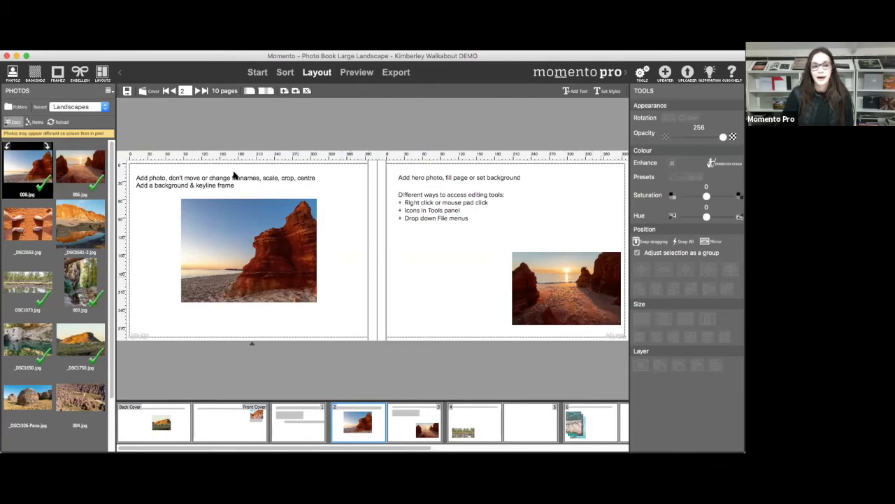
# - Bring up the available backgrounds and check the Updater for extra downloadable content before returning to the editing tools
pyautogui.click(35, 73)
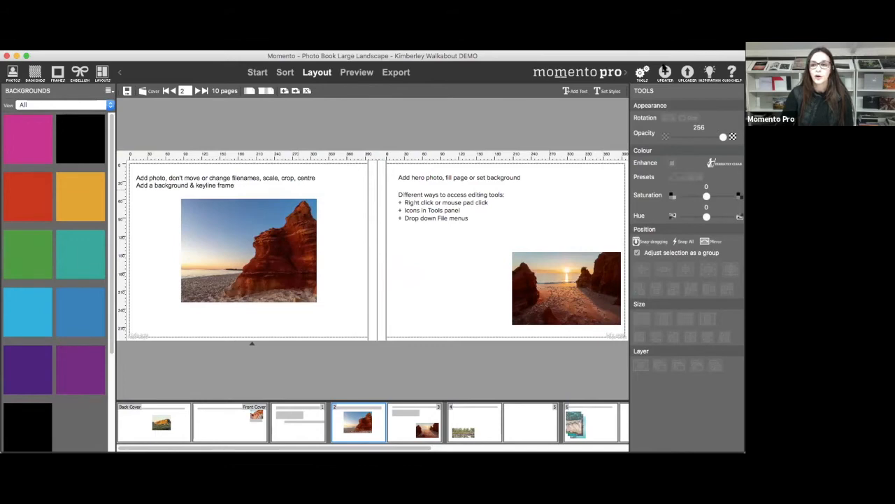
pyautogui.click(665, 72)
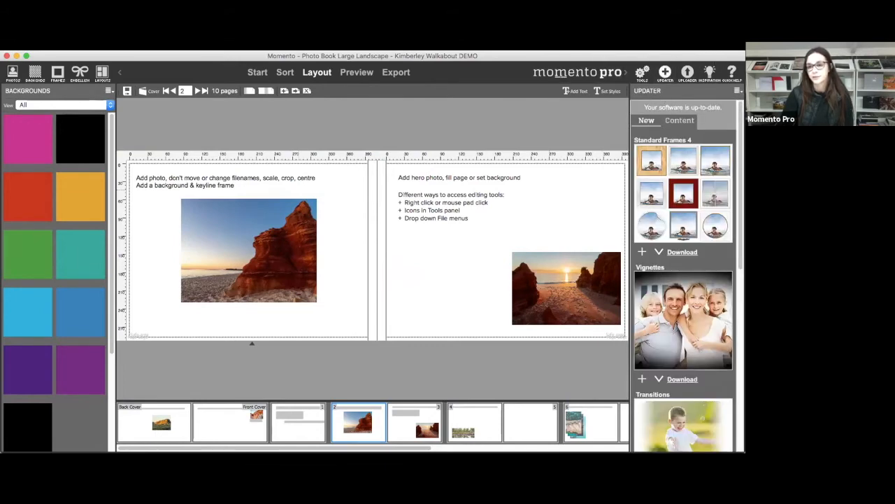
pyautogui.click(642, 72)
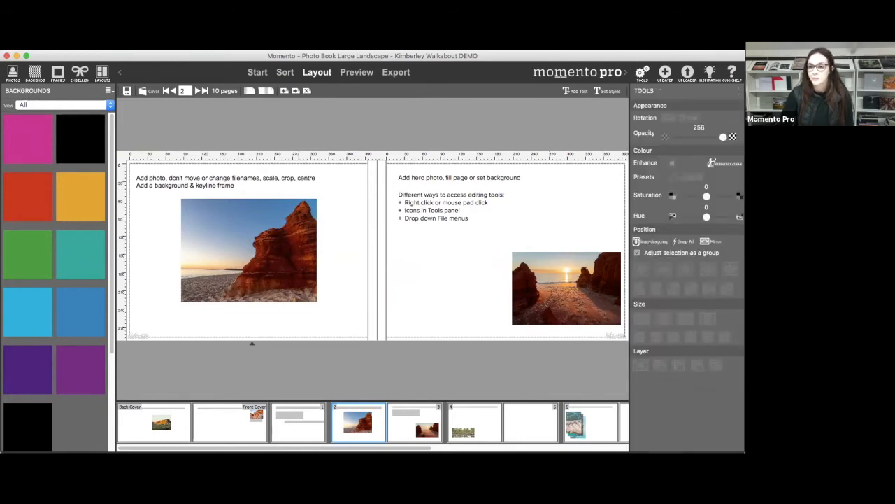
# - Try a black background on page 2, and remove it along with the black swatch placed over the photo
pyautogui.moveTo(80, 140); pyautogui.dragTo(152, 226)
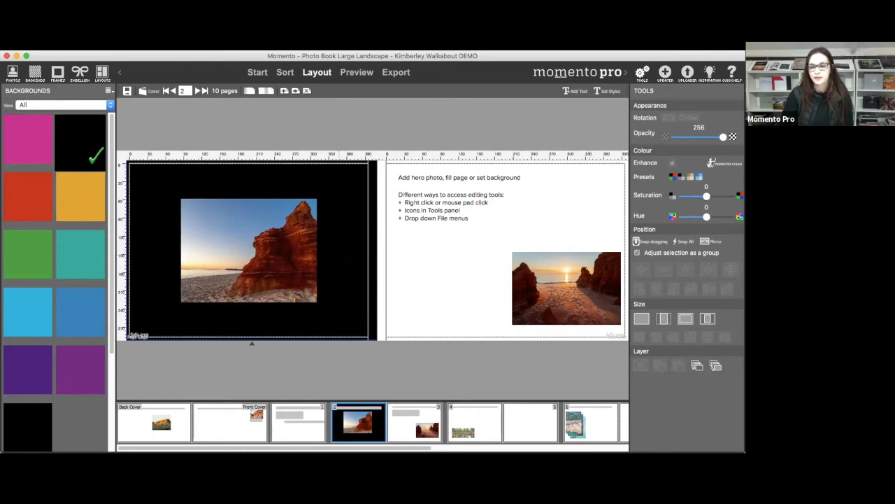
pyautogui.rightClick(339, 257)
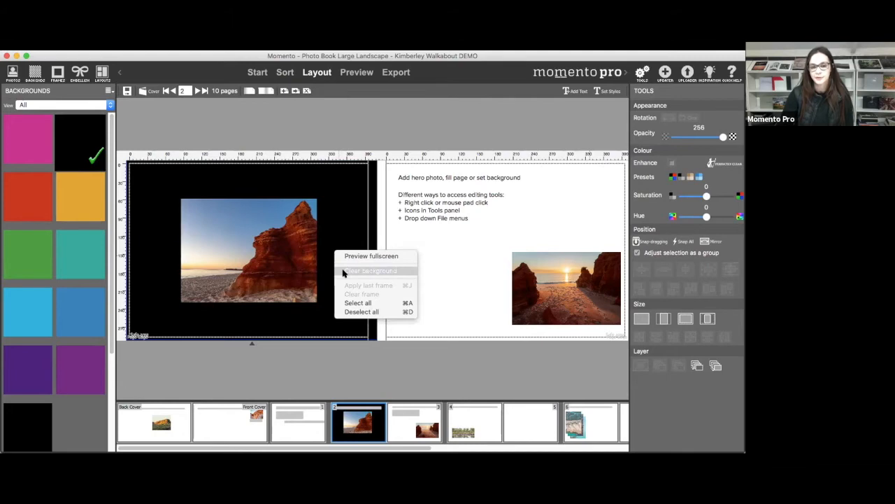
pyautogui.click(343, 271)
pyautogui.moveTo(269, 249); pyautogui.dragTo(279, 251)
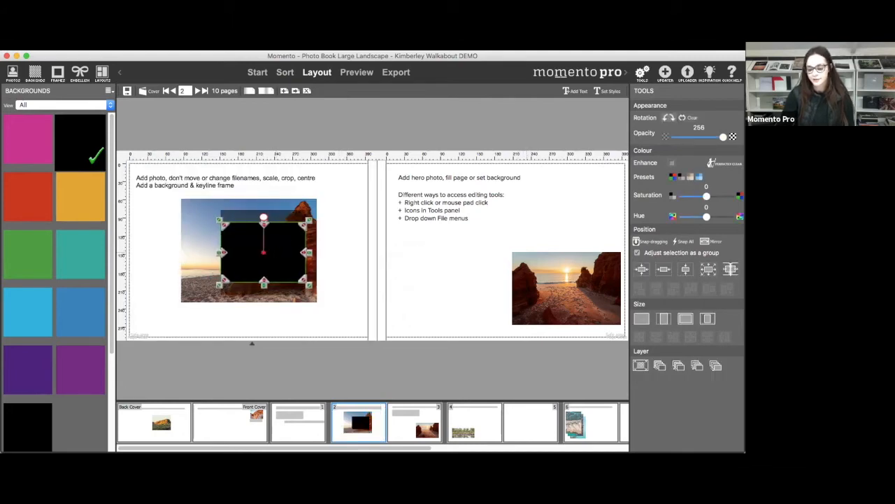
pyautogui.press('Delete')
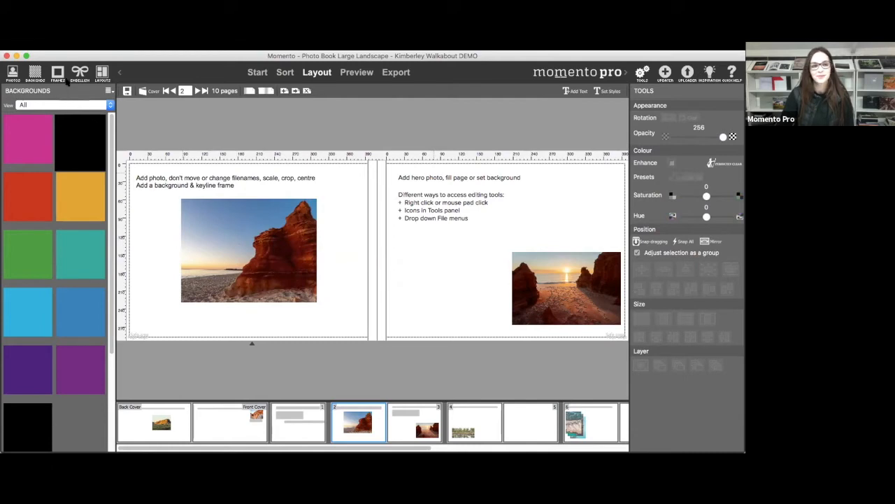
# - Apply a 0.50 black Keyline frame to the rock photo on page 2
pyautogui.click(59, 76)
pyautogui.click(78, 161)
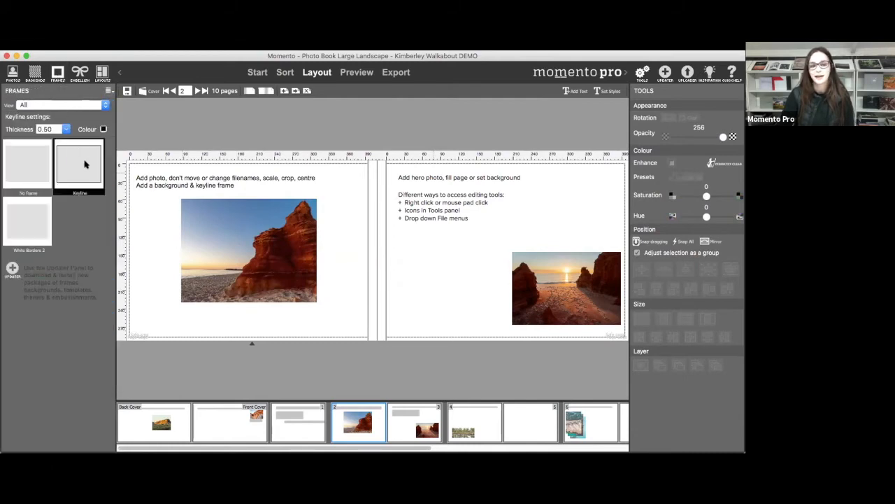
pyautogui.click(221, 228)
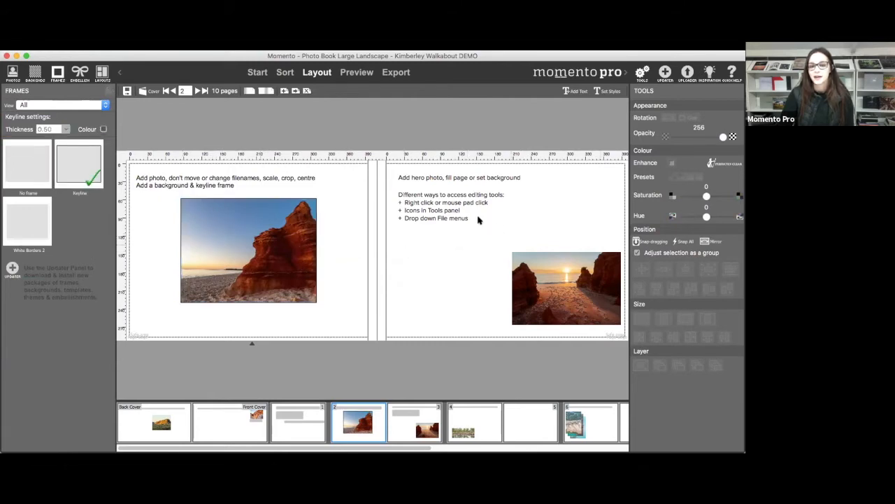
# - Move the sunset beach photo toward the middle of page 3 and size it to fill the page
pyautogui.moveTo(560, 288); pyautogui.dragTo(502, 263)
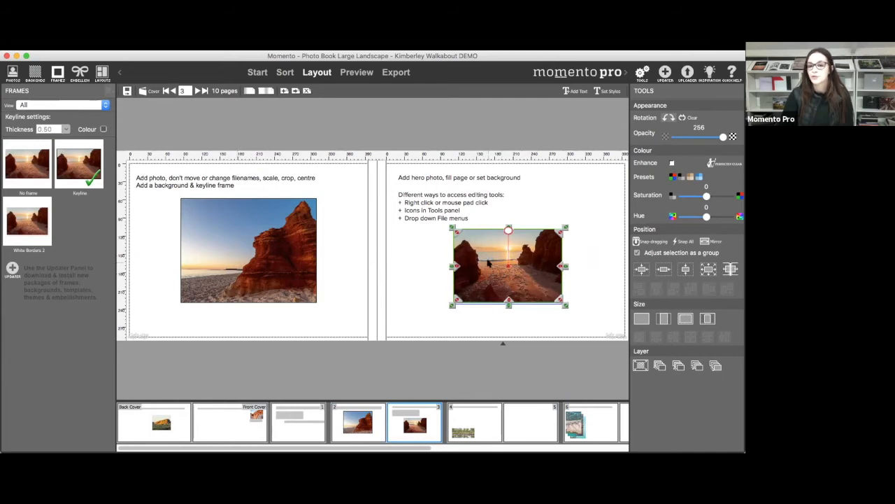
pyautogui.rightClick(487, 263)
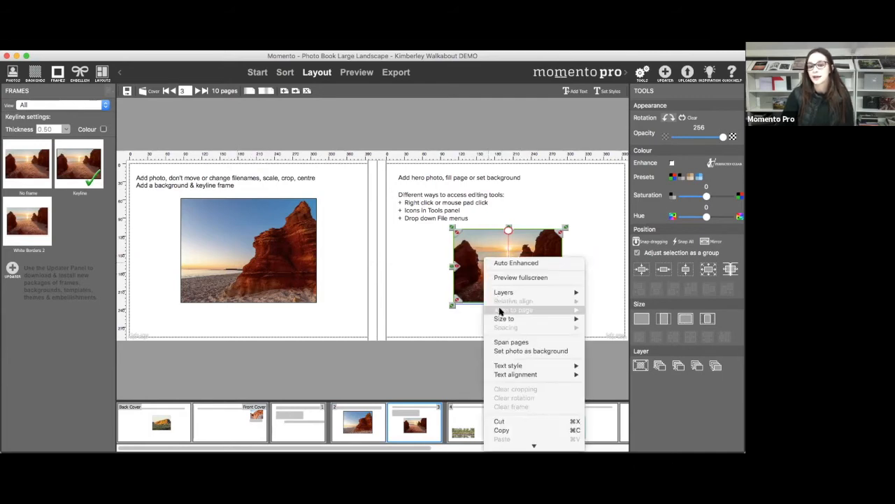
pyautogui.moveTo(500, 318)
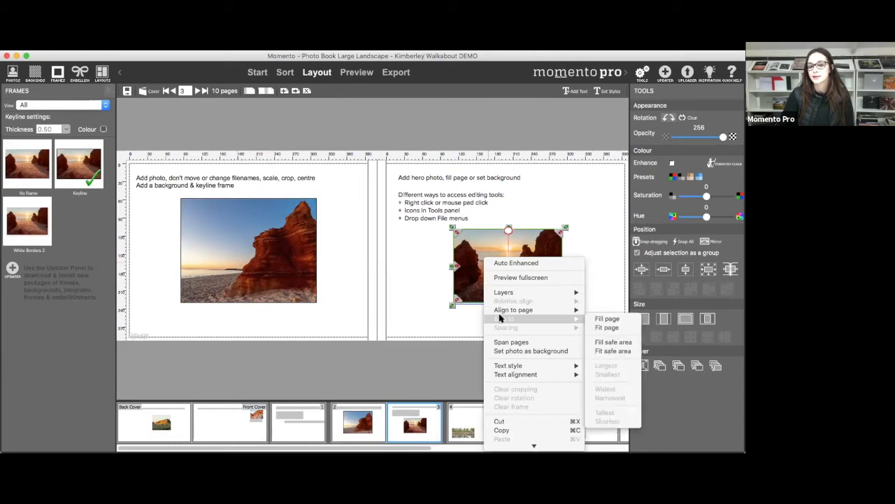
pyautogui.click(621, 319)
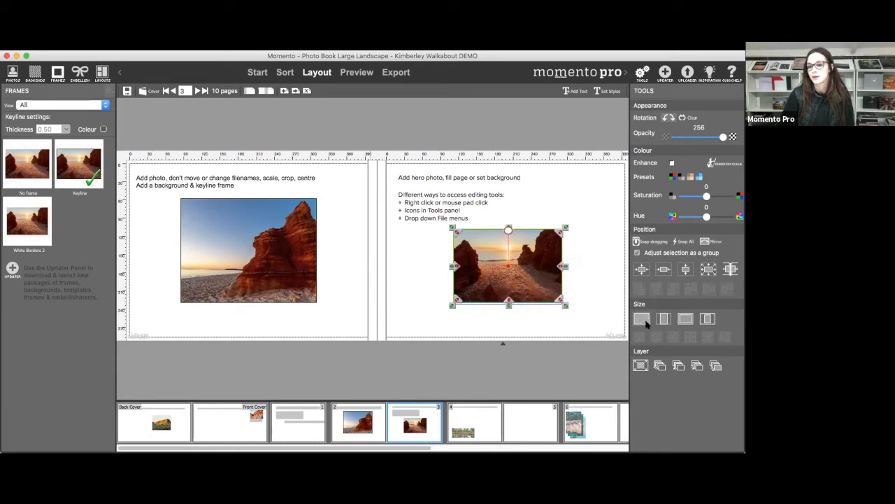
pyautogui.click(641, 320)
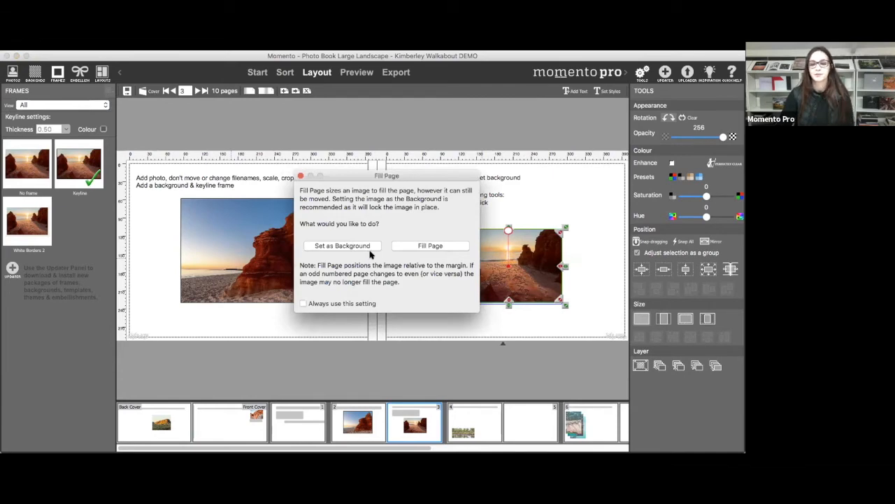
pyautogui.click(423, 246)
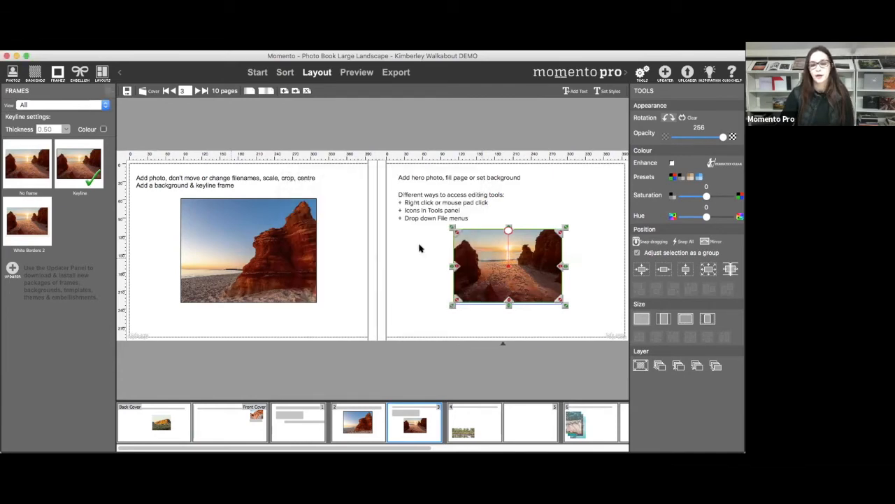
# - Shift the page-filling sunset photo to show that it moves, and set it as the background of page 3
pyautogui.moveTo(441, 243)
pyautogui.mouseDown()
pyautogui.moveTo(454, 247)
pyautogui.moveTo(452, 233)
pyautogui.moveTo(458, 242)
pyautogui.mouseUp()
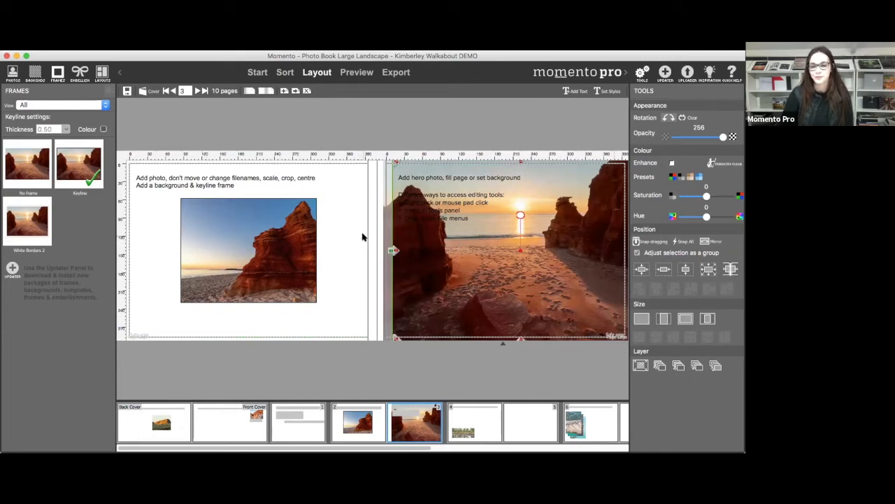
pyautogui.rightClick(461, 256)
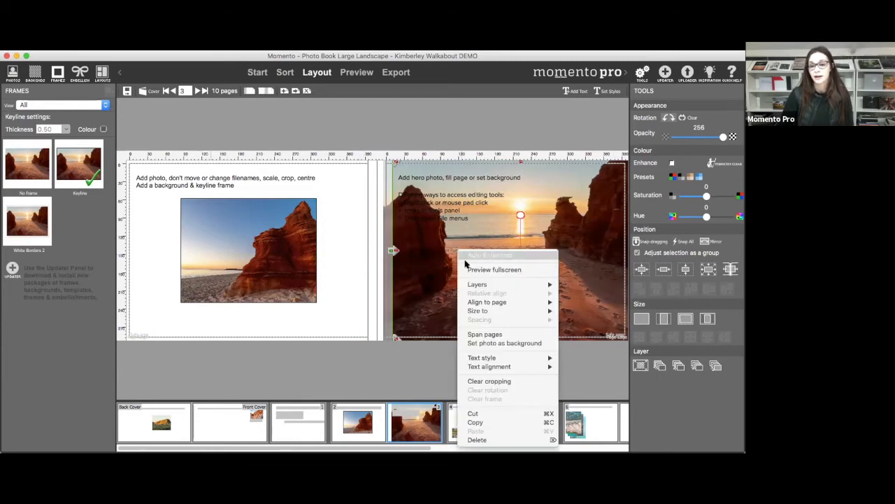
pyautogui.click(480, 343)
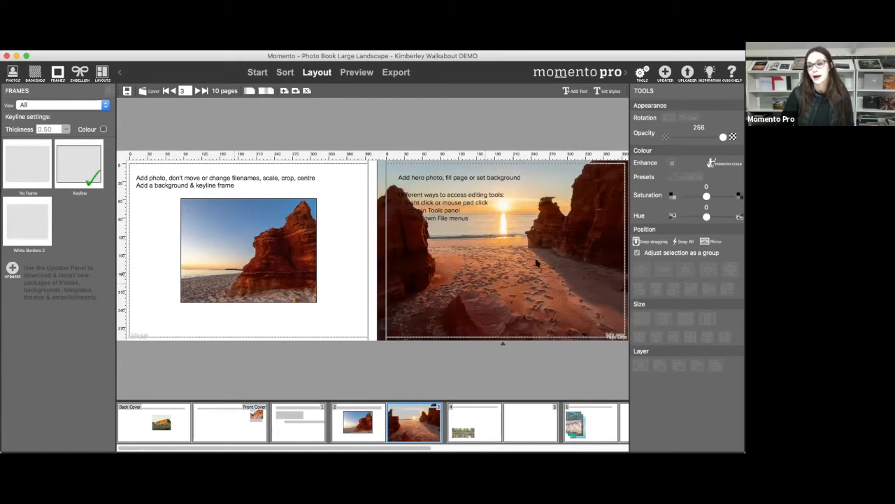
pyautogui.rightClick(500, 259)
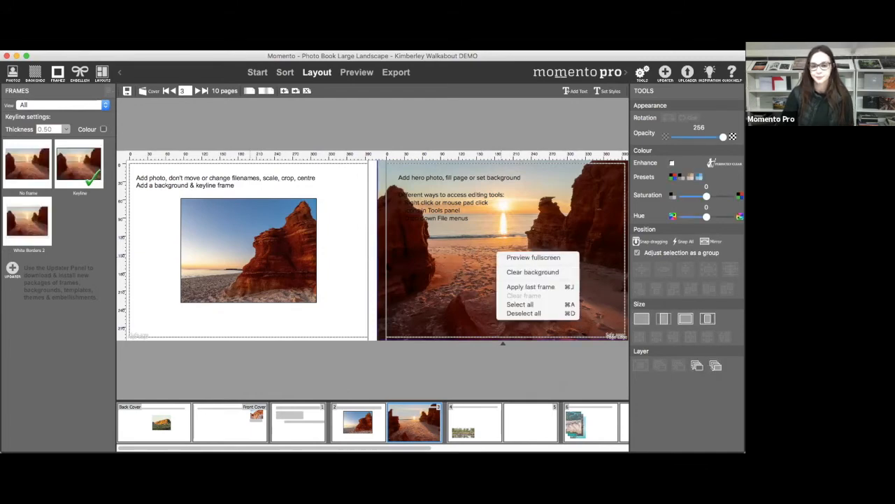
pyautogui.click(456, 329)
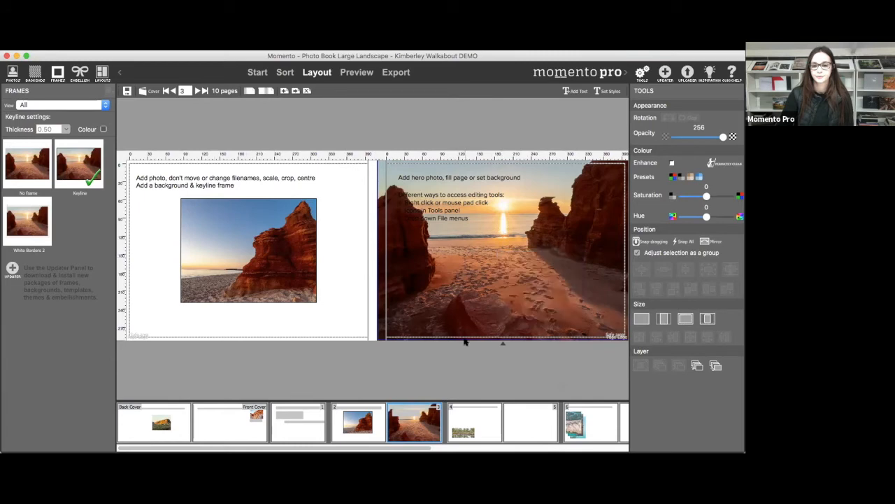
# - Place the river and trees photo across the gutter of pages 4 and 5 and size it to fill the spread
pyautogui.click(480, 428)
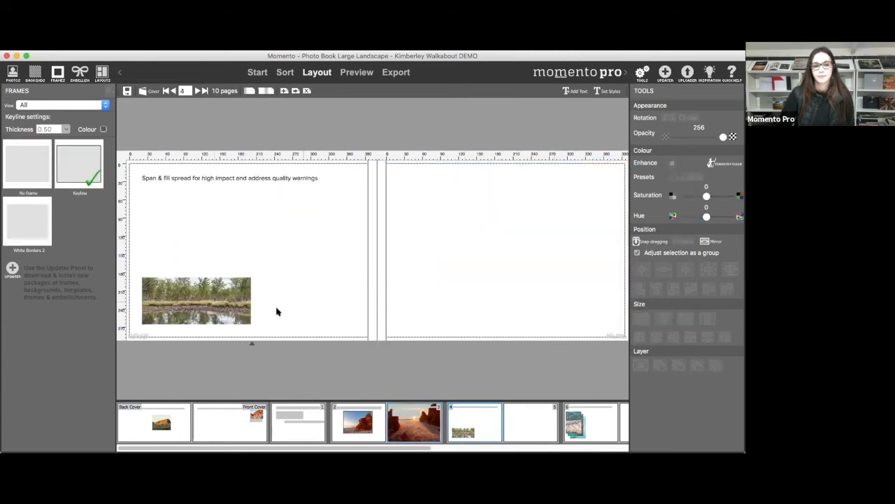
pyautogui.moveTo(175, 304); pyautogui.dragTo(258, 265)
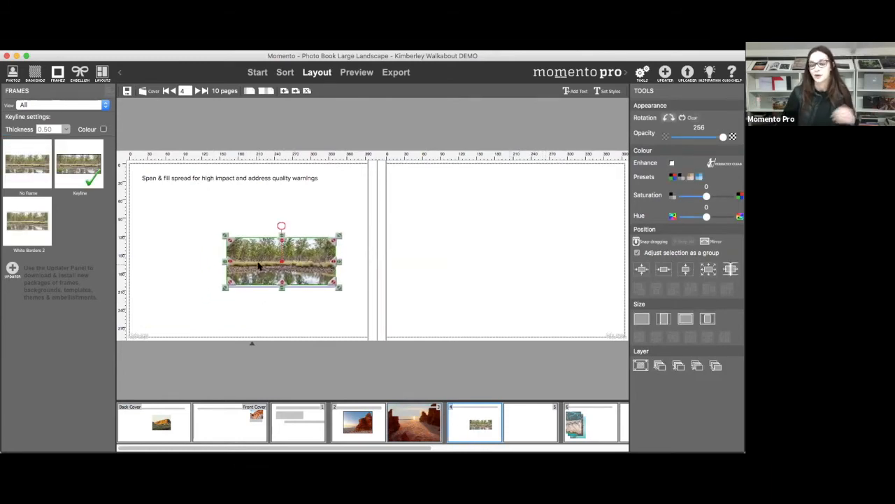
pyautogui.click(266, 260)
pyautogui.moveTo(267, 260); pyautogui.dragTo(350, 255)
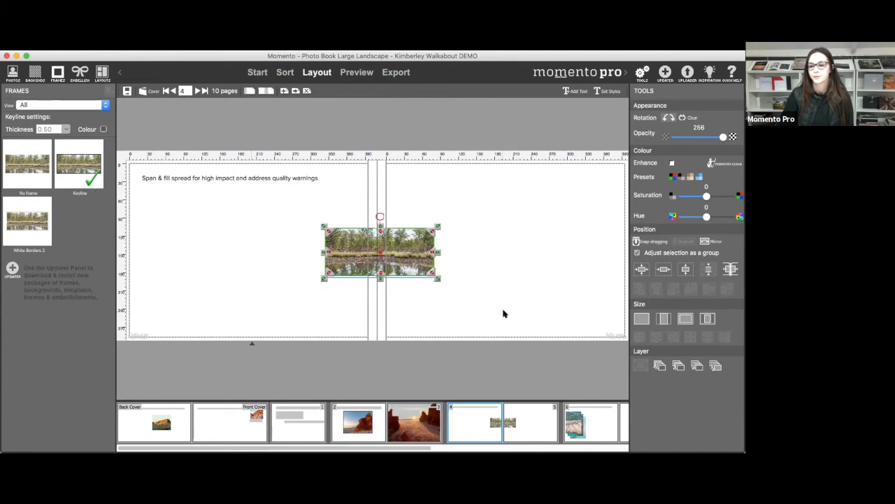
pyautogui.click(641, 317)
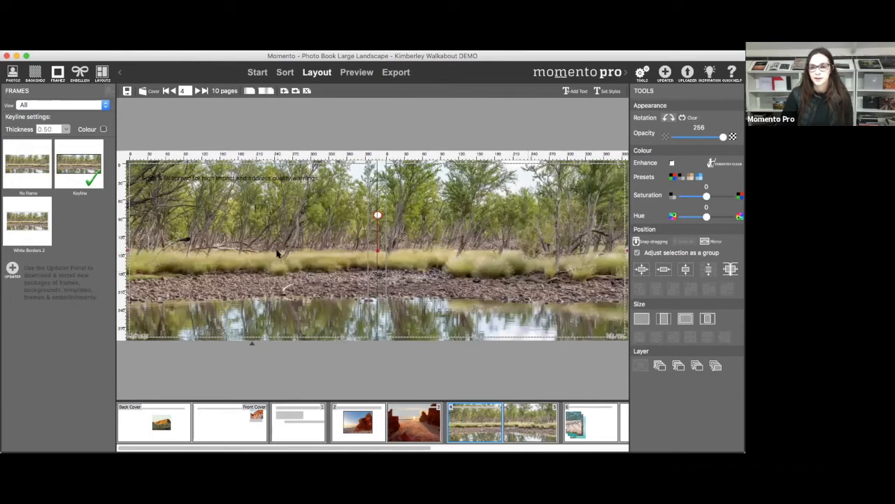
# - Rescale and reposition the spanning river photo so it fills the spread without a quality warning, and save the project
pyautogui.moveTo(280, 256); pyautogui.dragTo(319, 330)
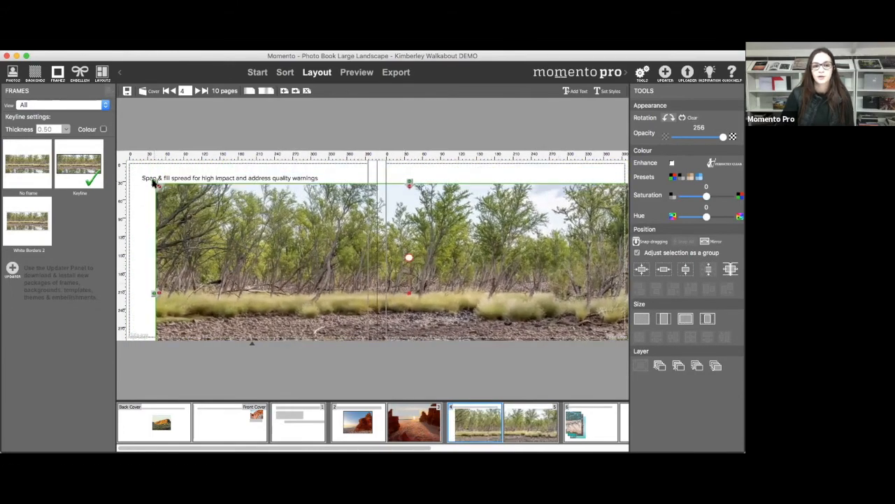
pyautogui.moveTo(153, 182); pyautogui.dragTo(22, 104)
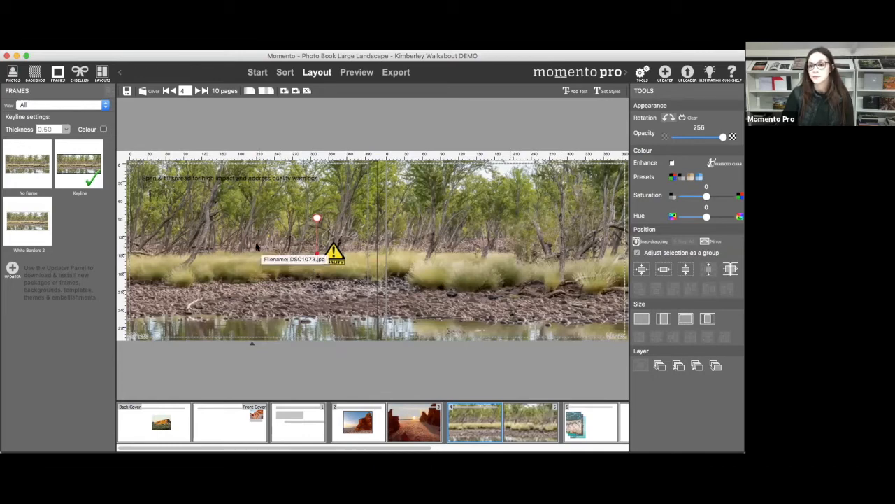
pyautogui.moveTo(258, 259); pyautogui.dragTo(407, 291)
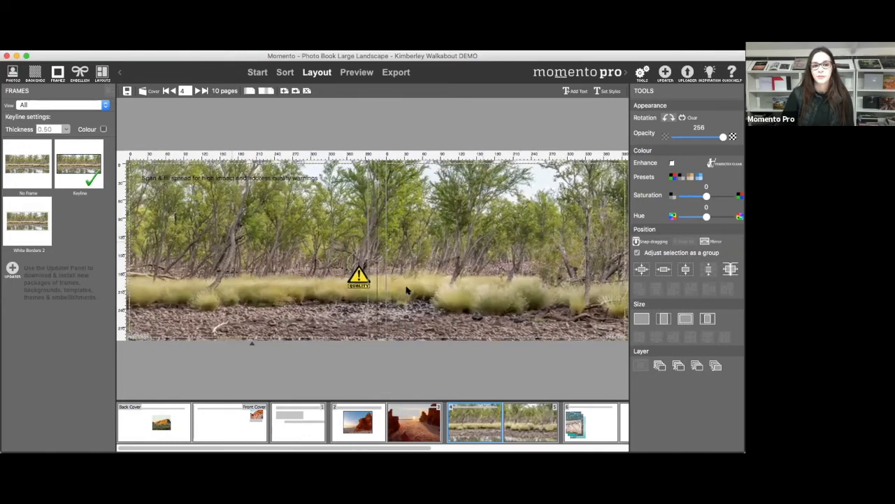
pyautogui.moveTo(178, 185); pyautogui.dragTo(178, 221)
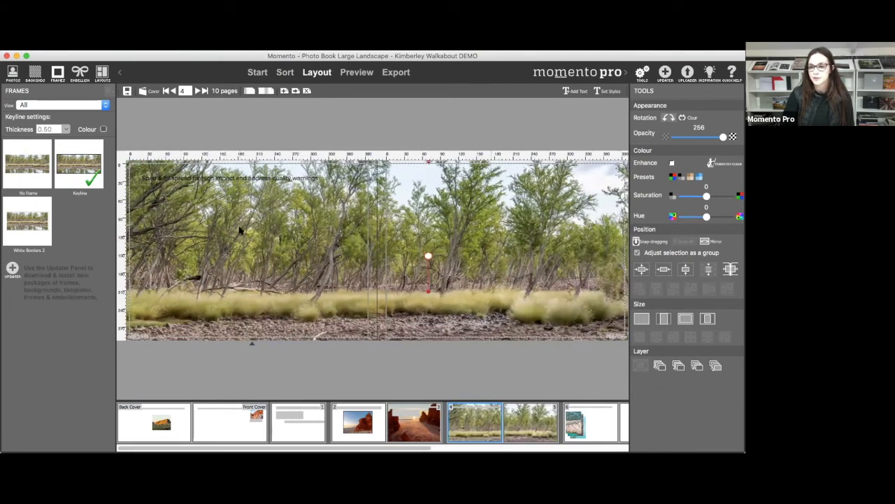
pyautogui.click(127, 92)
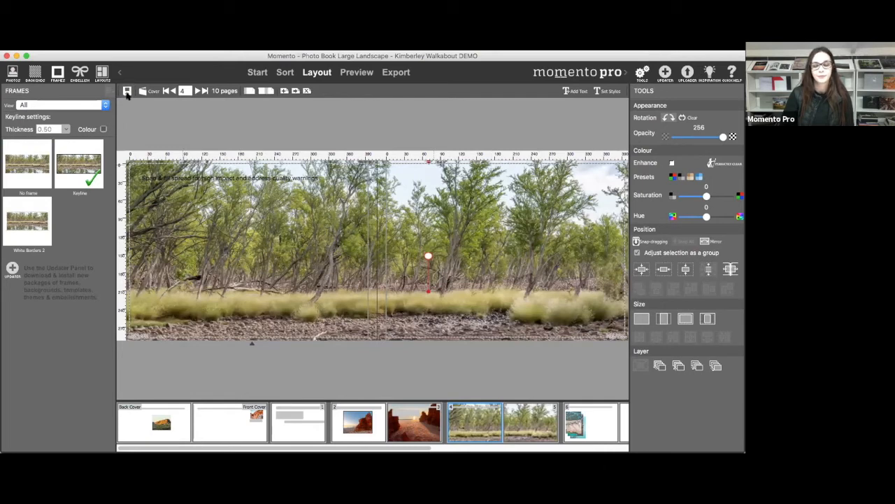
# - Apply the three-photo layout template with two small stacked photos beside one large full-height photo to page 6
pyautogui.click(603, 430)
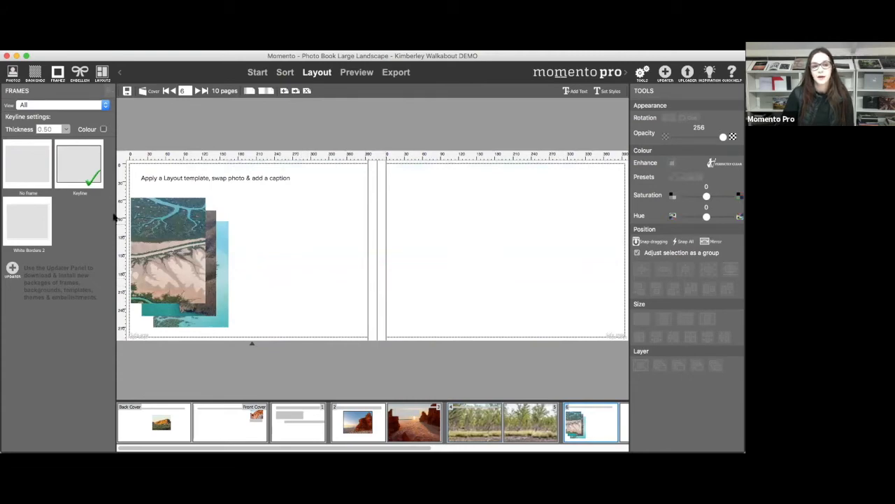
pyautogui.click(102, 72)
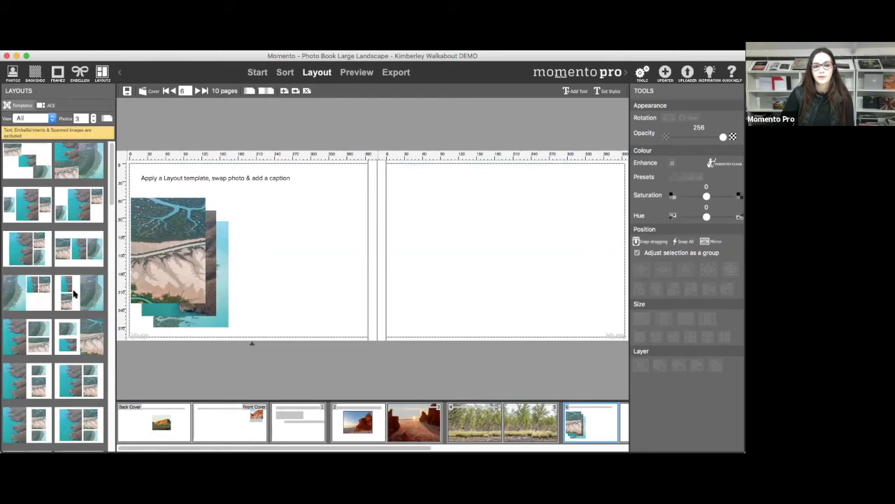
pyautogui.click(97, 286)
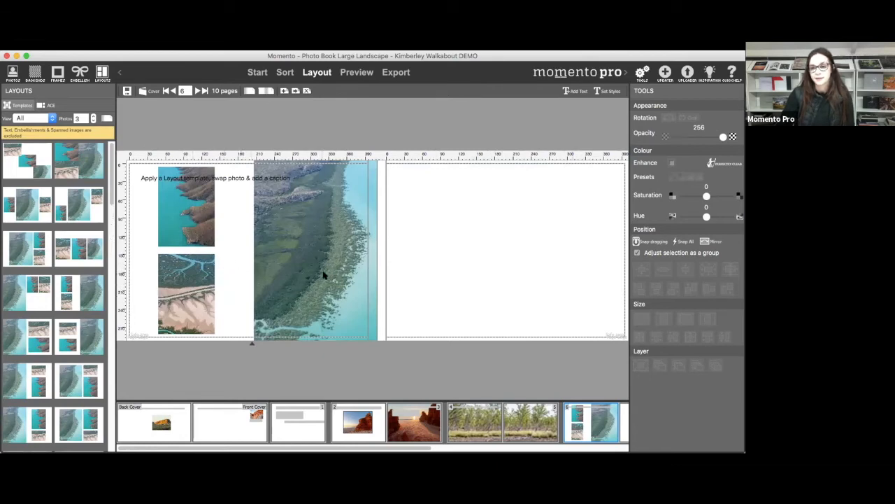
# - Swap the lower small photo on page 6 with the large full-height photo and deselect it
pyautogui.moveTo(192, 297); pyautogui.dragTo(300, 293)
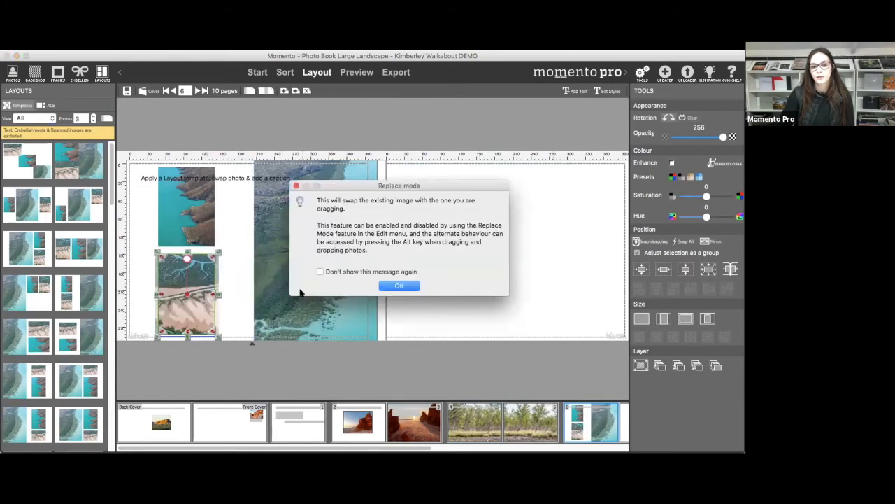
pyautogui.click(403, 287)
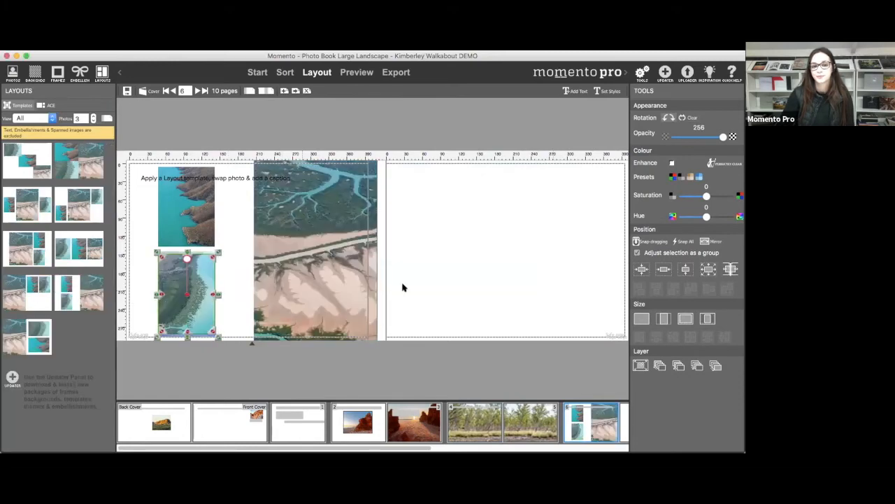
pyautogui.click(401, 289)
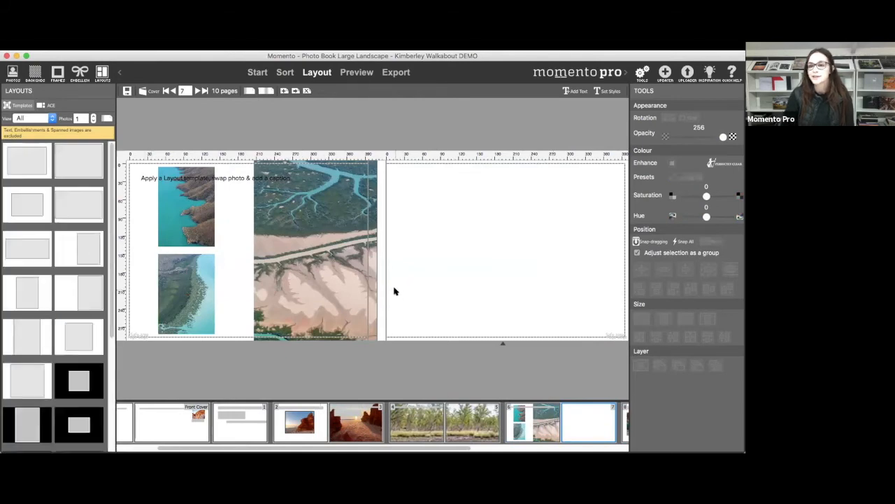
# - Swap the two small stacked photos on page 6 with each other and deselect them
pyautogui.click(194, 236)
pyautogui.moveTo(195, 235); pyautogui.dragTo(194, 294)
pyautogui.click(401, 287)
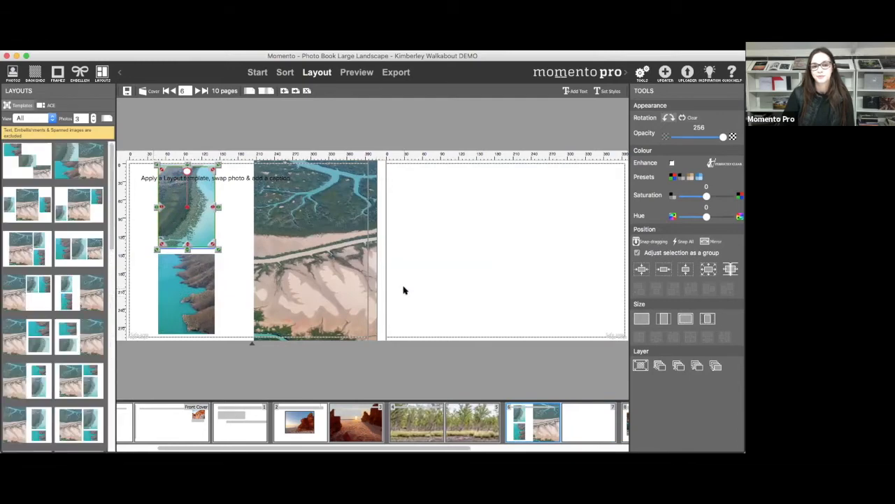
pyautogui.click(243, 271)
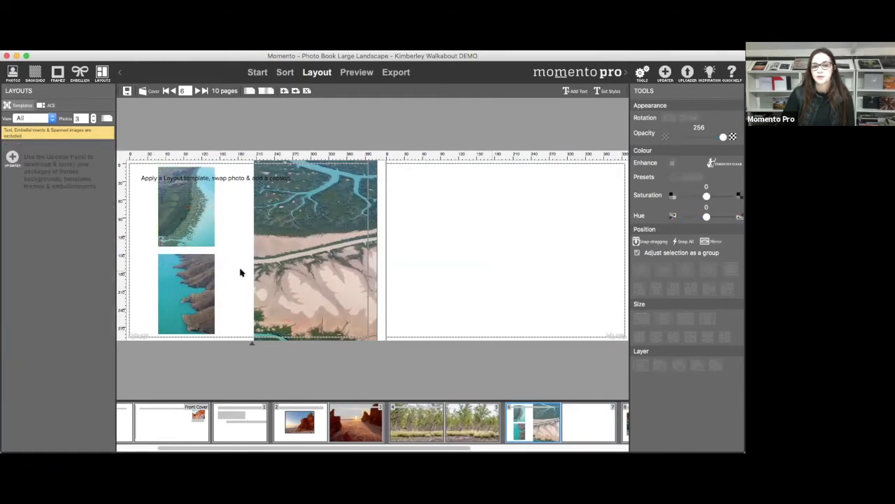
# - Add the left-aligned caption "CAPTION" to the upper small photo on page 6, keeping the existing caption font
pyautogui.click(206, 244)
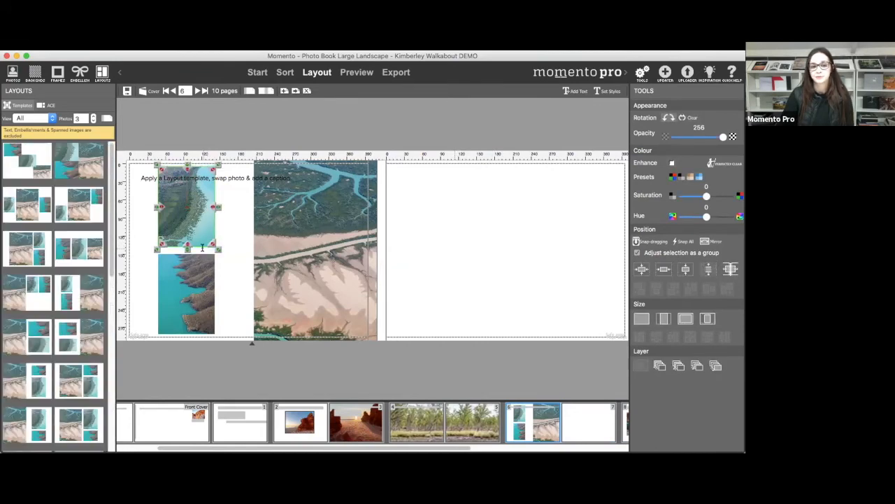
pyautogui.doubleClick(203, 246)
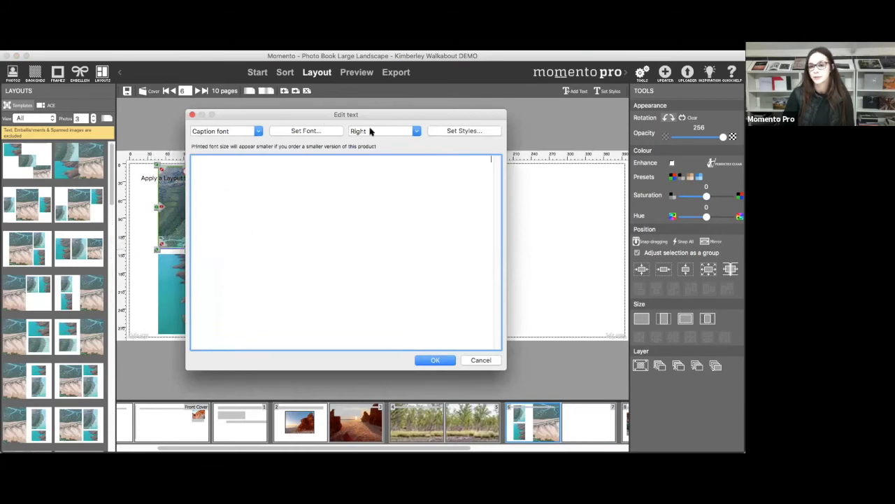
pyautogui.write('CAPTION')
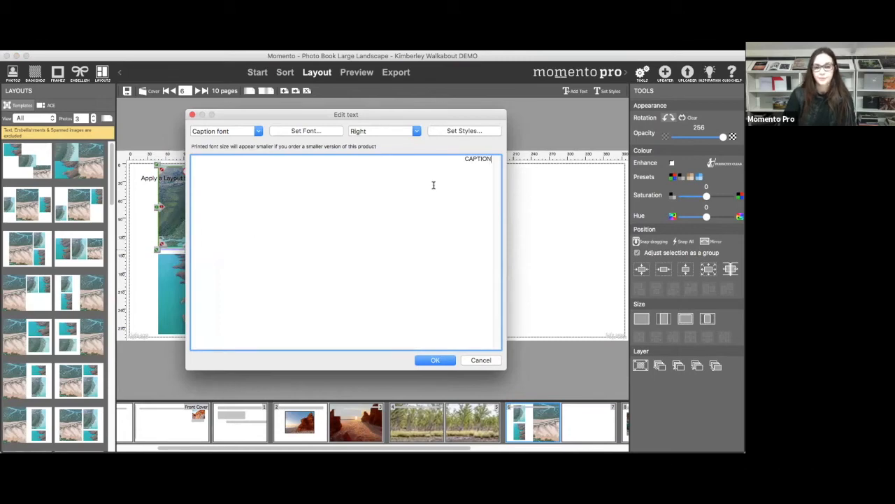
pyautogui.click(416, 130)
pyautogui.click(392, 163)
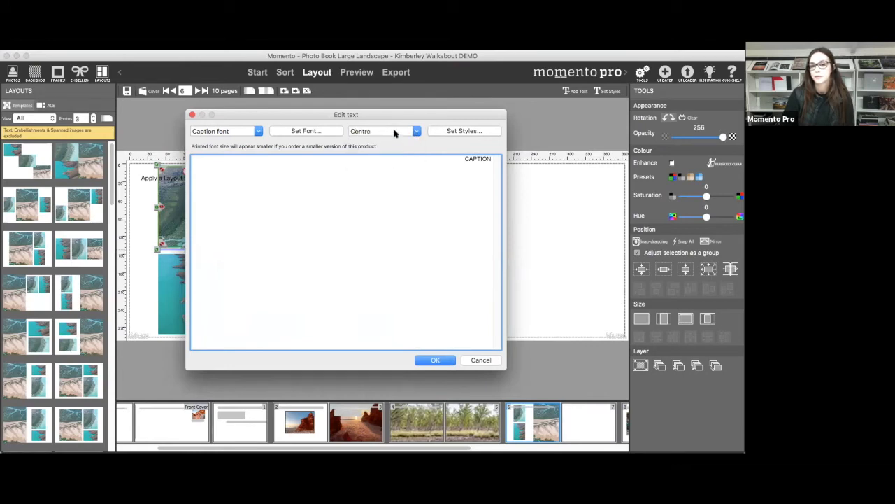
pyautogui.click(416, 131)
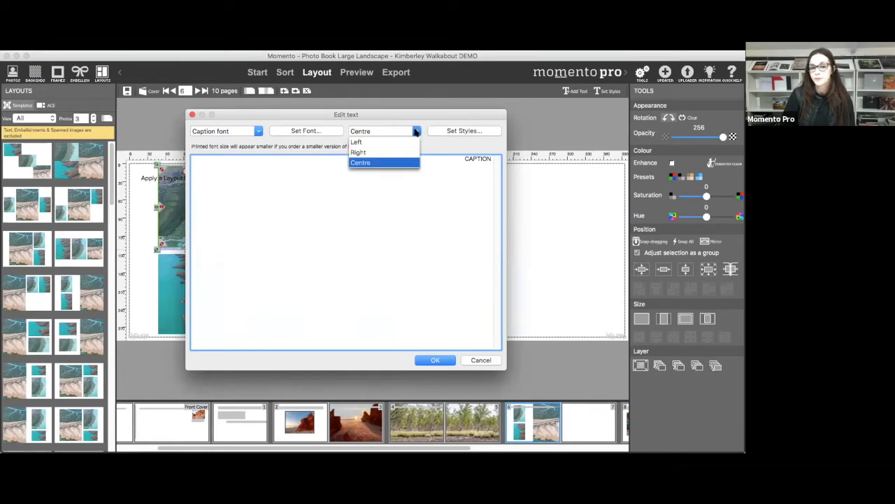
pyautogui.click(386, 142)
pyautogui.click(305, 131)
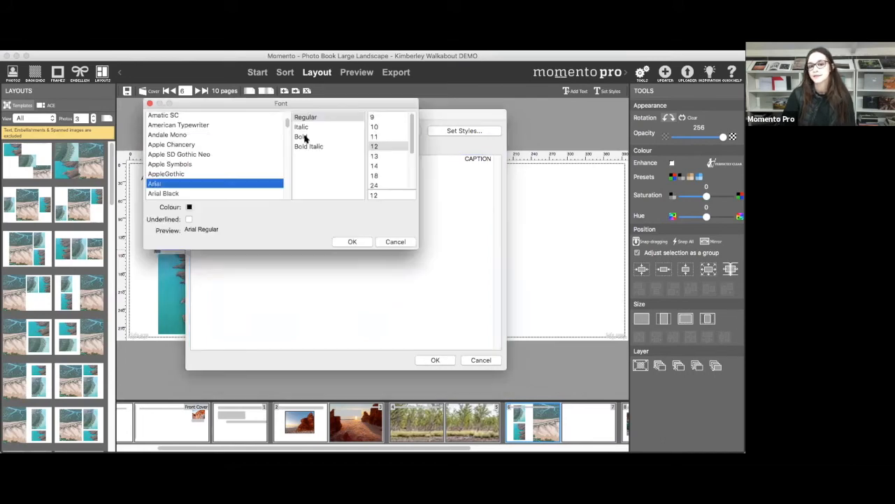
pyautogui.click(396, 242)
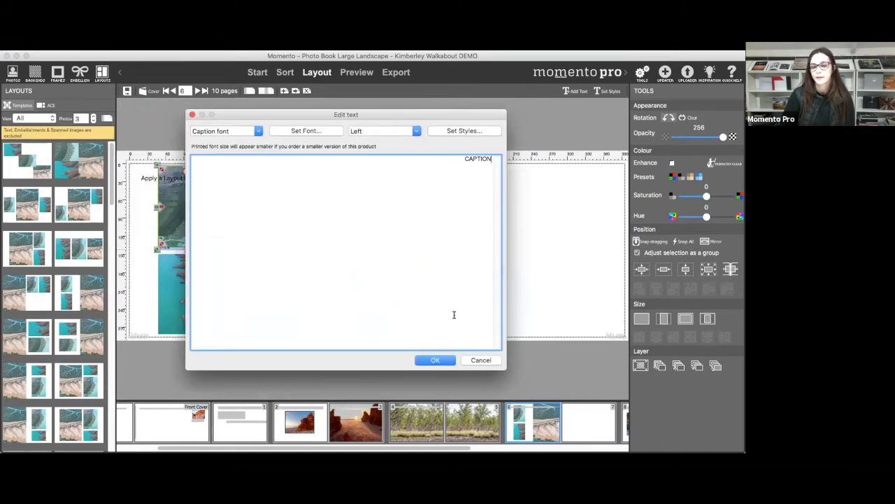
pyautogui.click(448, 361)
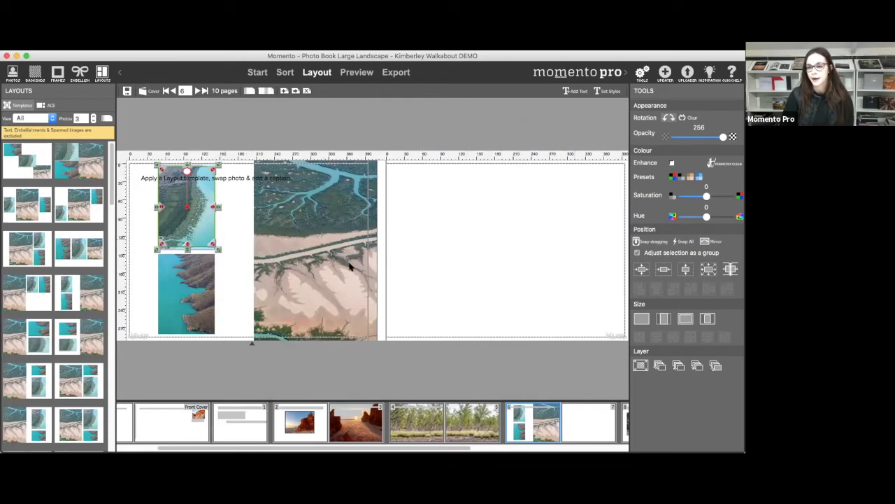
# - Check the caption in a single-page view of page 6, nudge the upper small photo slightly left, and return to the spread
pyautogui.click(249, 90)
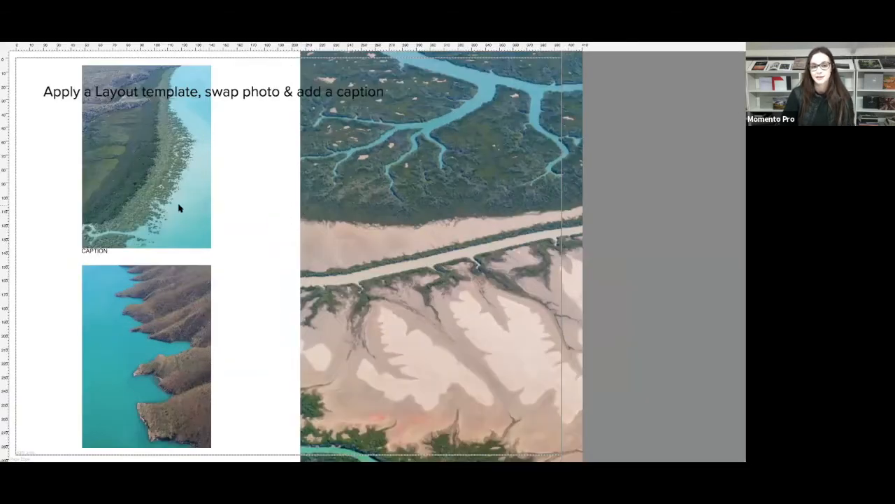
pyautogui.click(249, 217)
pyautogui.moveTo(181, 208); pyautogui.dragTo(175, 207)
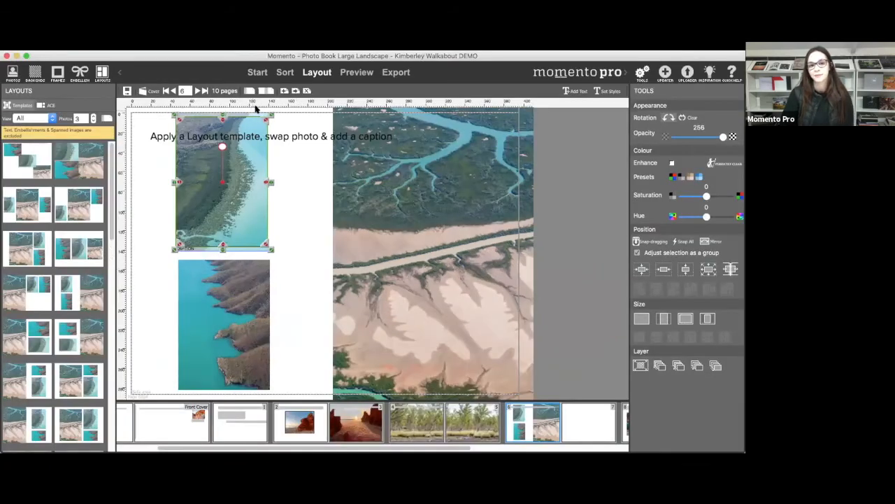
pyautogui.click(265, 92)
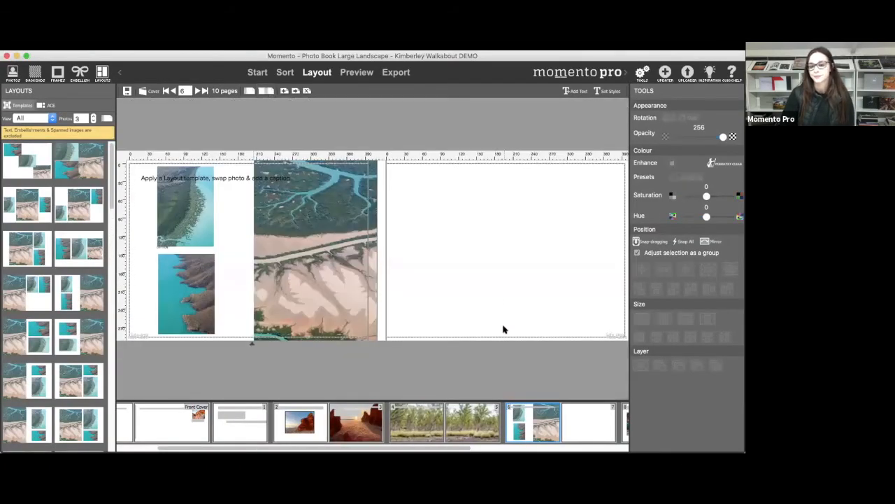
# - Open the spread with pages 8 and 9 and move the vertical gorge photo towards the centre of page 8
pyautogui.hscroll(4, 534, 426)
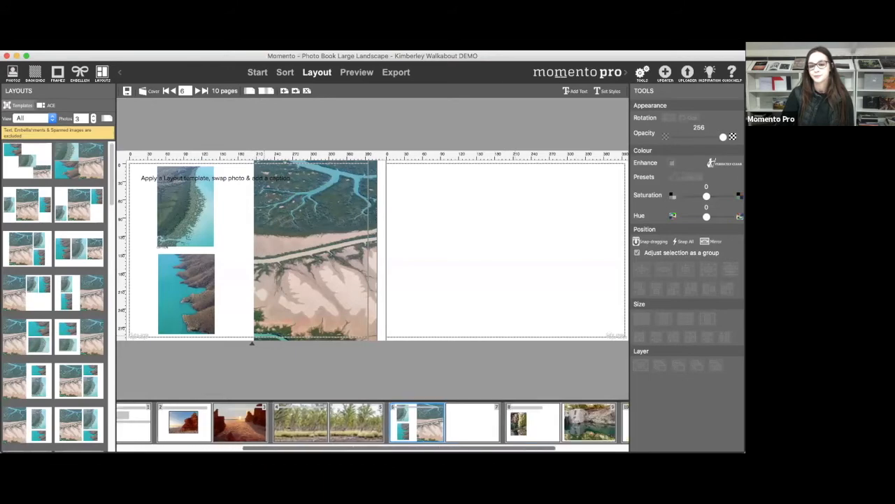
pyautogui.click(533, 425)
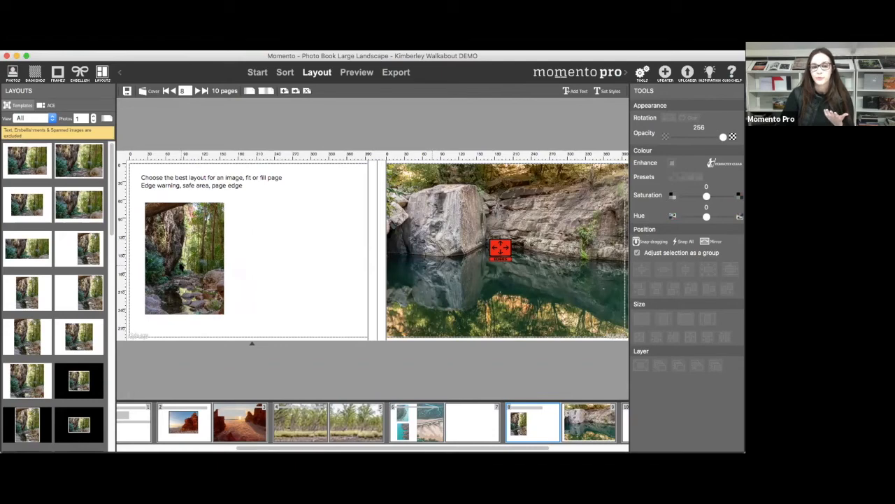
pyautogui.moveTo(182, 265); pyautogui.dragTo(227, 260)
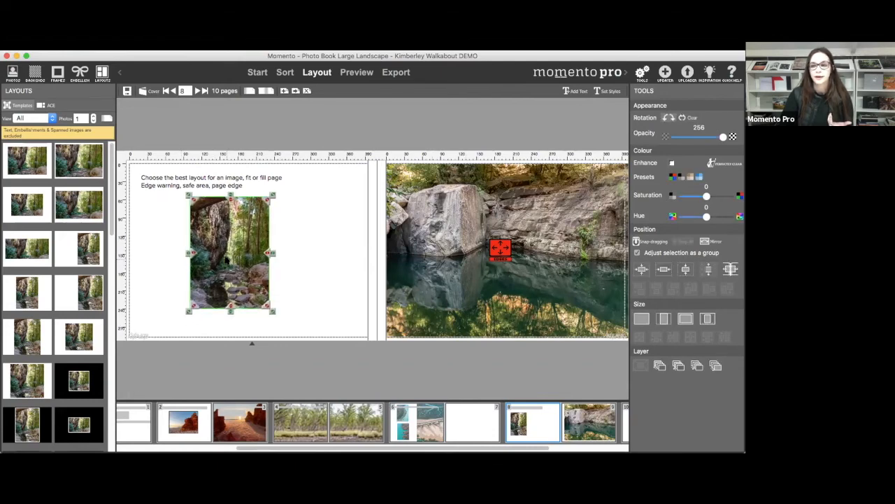
# - Try the gorge photo as the background of page 8, clear that background, and remove the photo's cropping
pyautogui.rightClick(248, 269)
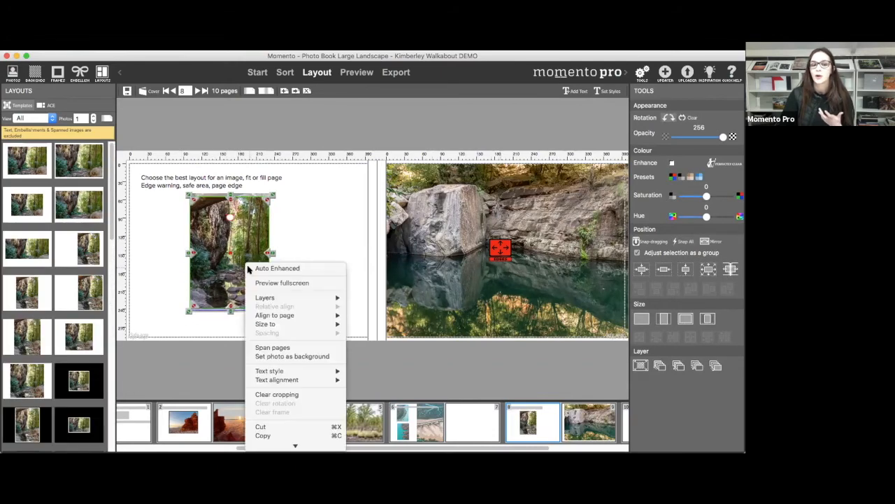
pyautogui.click(290, 356)
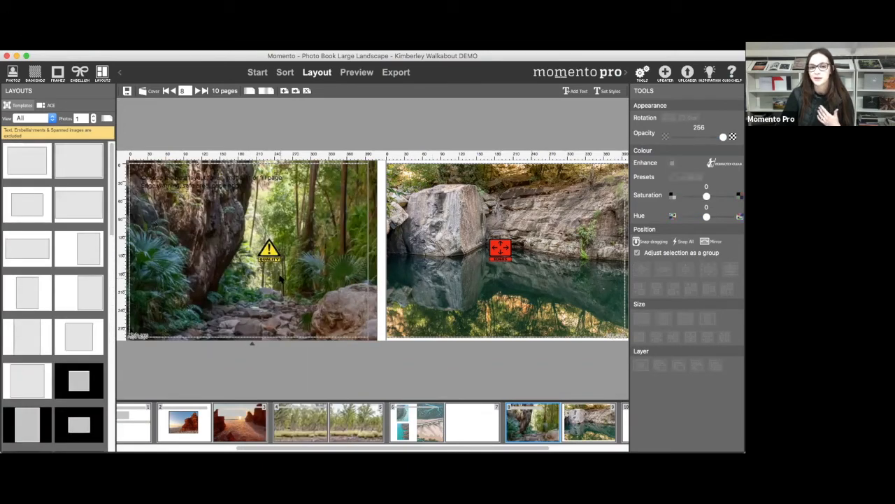
pyautogui.rightClick(263, 286)
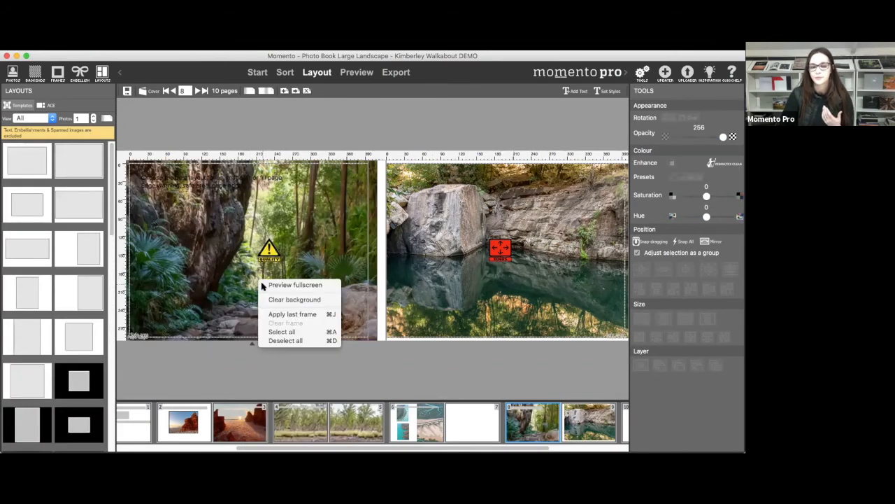
pyautogui.click(280, 300)
pyautogui.click(264, 243)
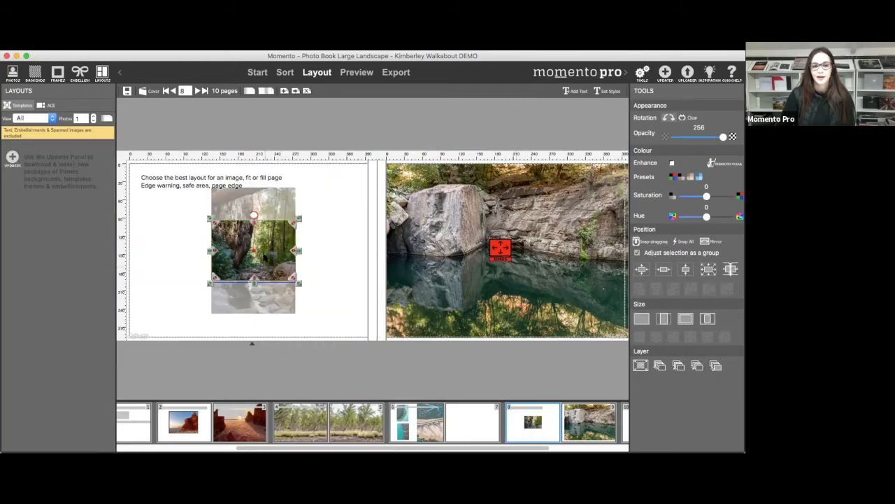
pyautogui.rightClick(264, 242)
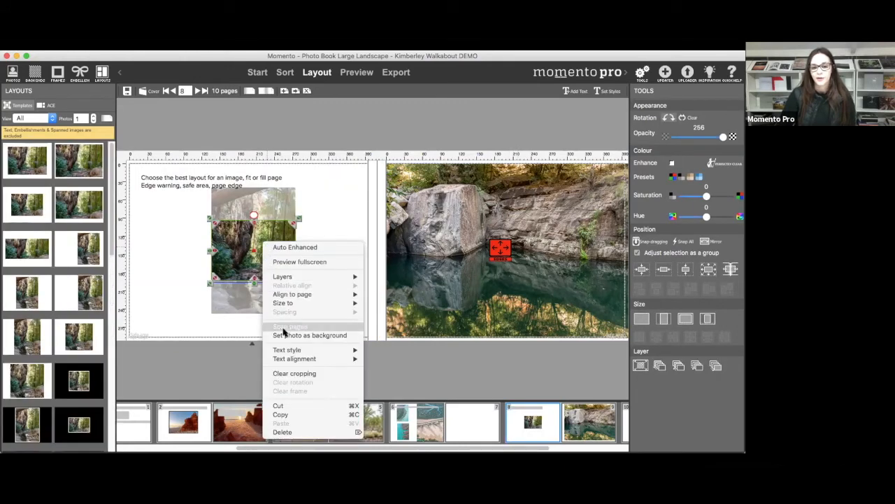
pyautogui.click(287, 375)
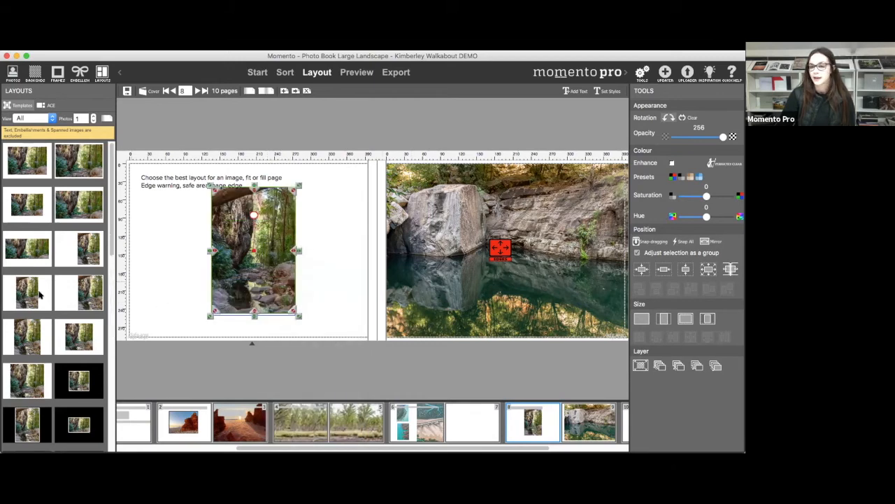
# - Apply the centred full-height single-photo template to page 8 and shift the instruction text slightly closer to the page's upper edge
pyautogui.moveTo(29, 294); pyautogui.dragTo(241, 287)
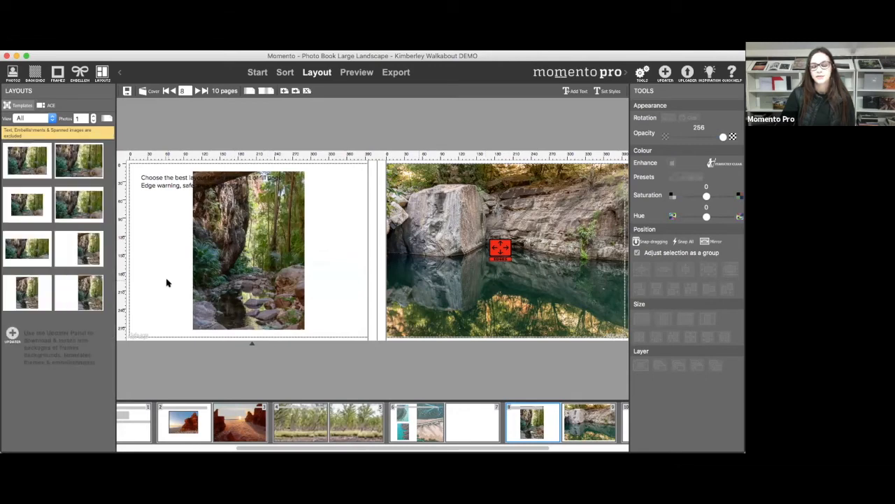
pyautogui.moveTo(38, 336); pyautogui.dragTo(224, 294)
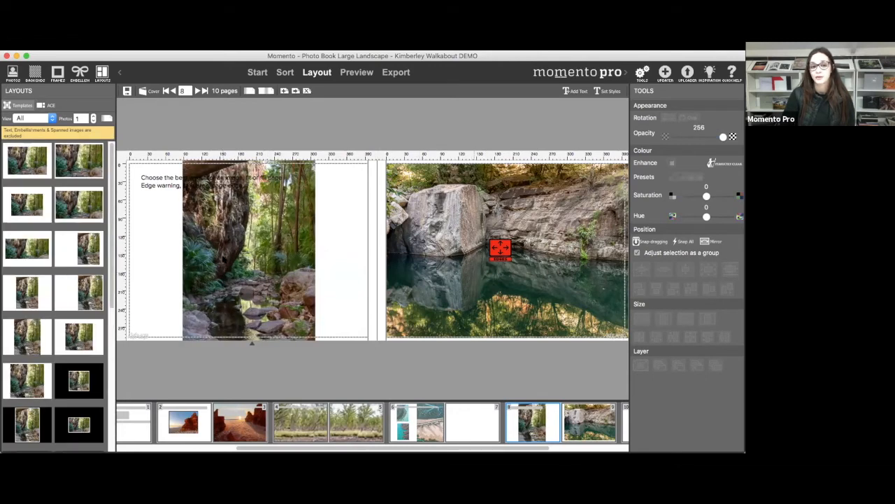
pyautogui.moveTo(169, 186)
pyautogui.mouseDown()
pyautogui.moveTo(156, 190)
pyautogui.moveTo(157, 209)
pyautogui.moveTo(307, 234)
pyautogui.moveTo(237, 233)
pyautogui.moveTo(161, 172)
pyautogui.mouseUp()
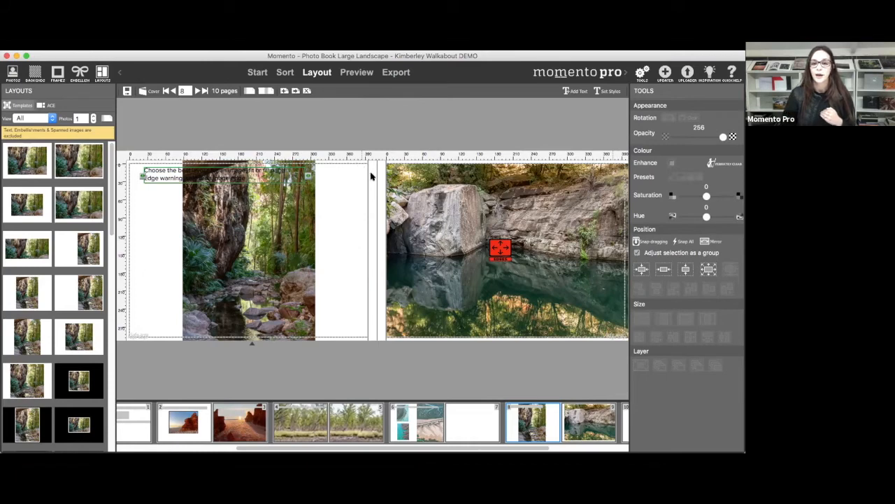
# - Set the rock pool photo on page 9 as the page background and save the project
pyautogui.click(396, 183)
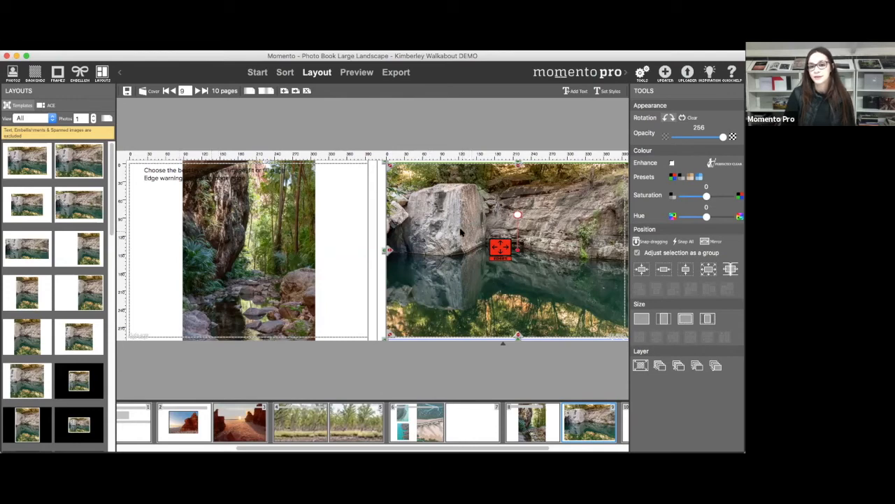
pyautogui.rightClick(460, 231)
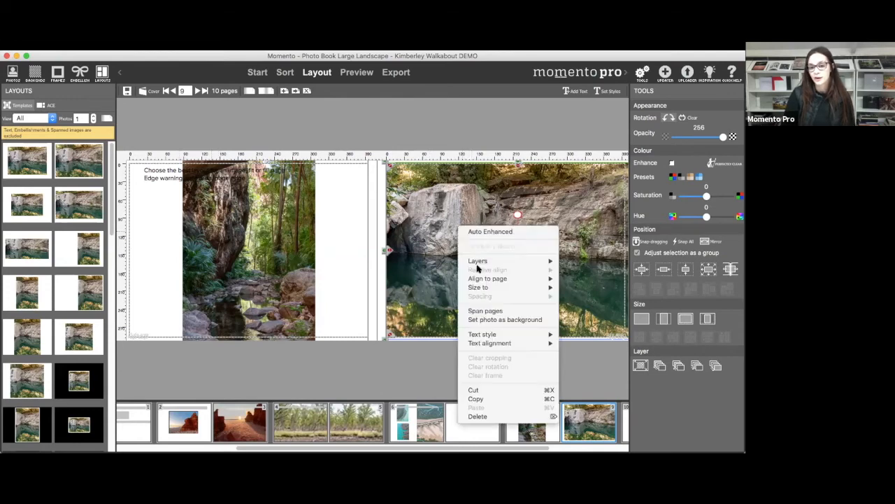
pyautogui.click(488, 321)
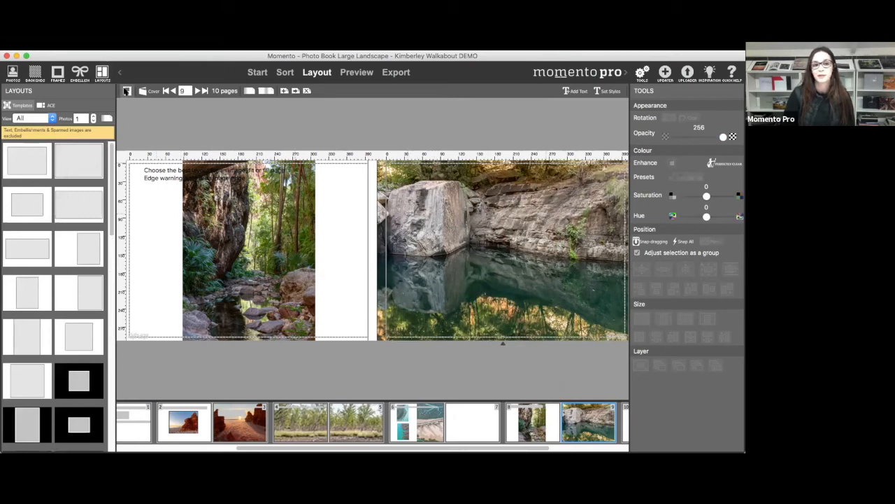
pyautogui.click(127, 92)
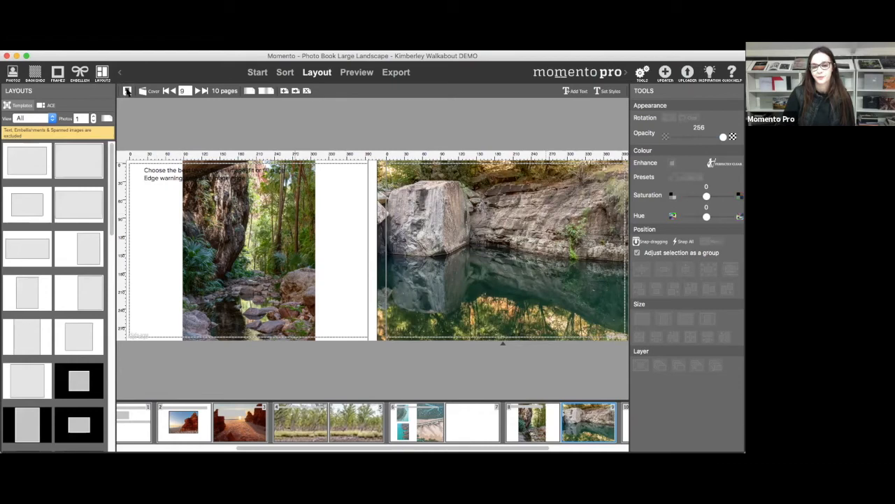
# - View the closing page 10 and open the front cover for editing
pyautogui.moveTo(352, 449); pyautogui.dragTo(429, 448)
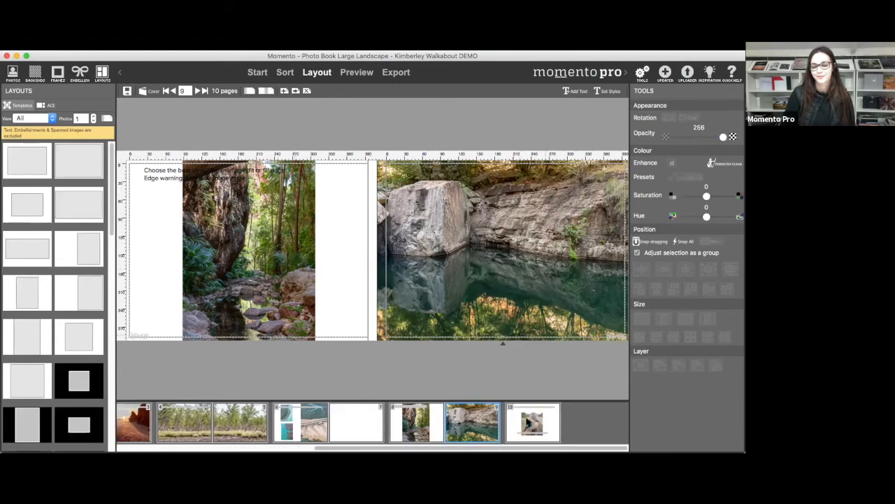
pyautogui.click(530, 422)
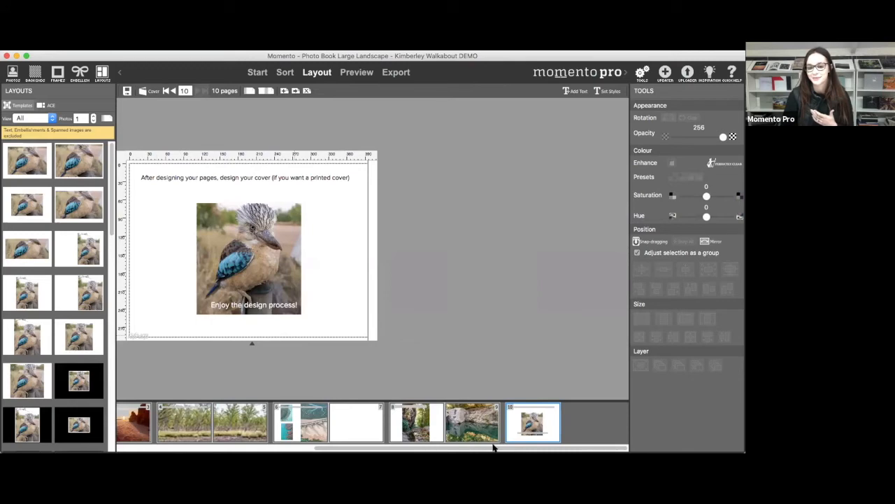
pyautogui.moveTo(496, 447); pyautogui.dragTo(296, 448)
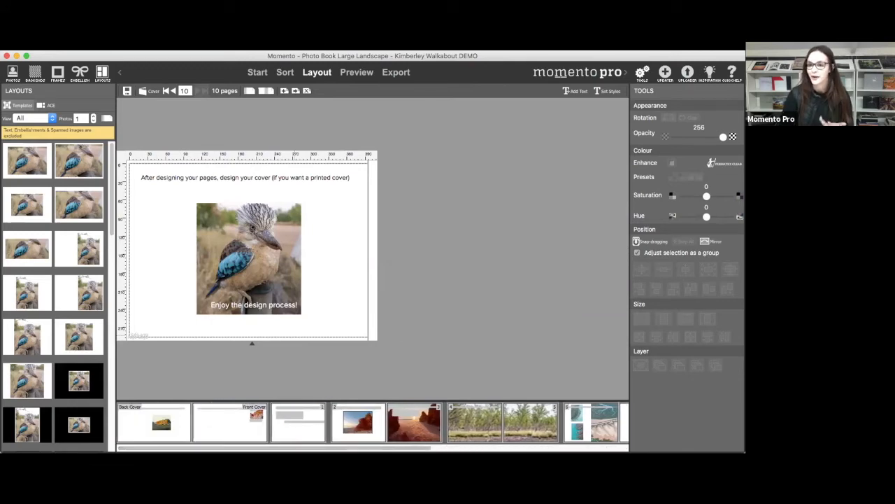
pyautogui.click(236, 426)
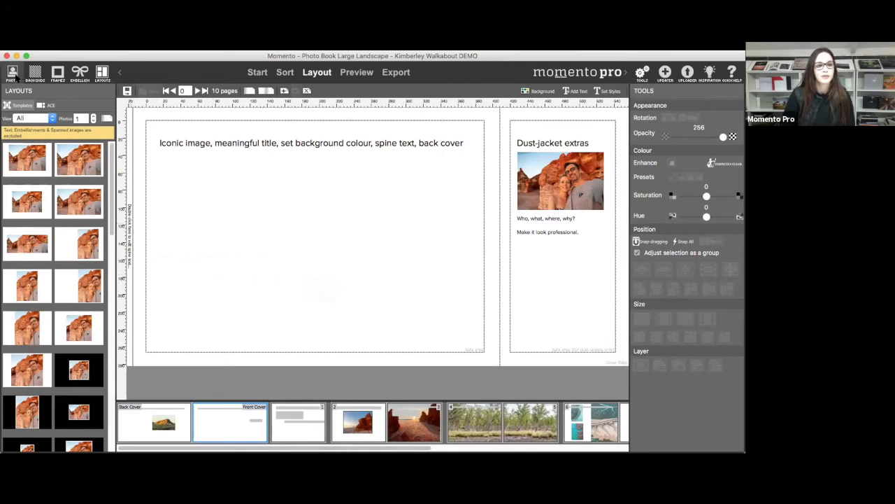
# - Show the photo library alongside the front cover and browse its folders, keeping the Landscapes folder open
pyautogui.click(12, 72)
pyautogui.click(65, 107)
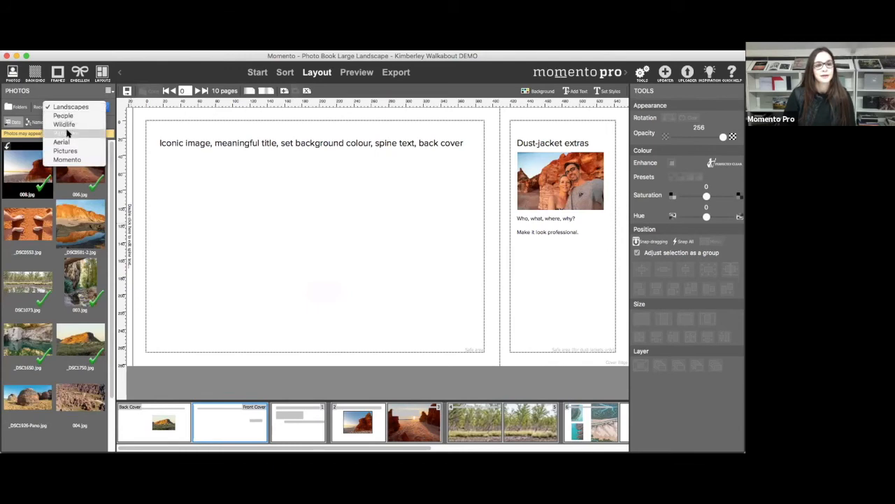
pyautogui.click(68, 109)
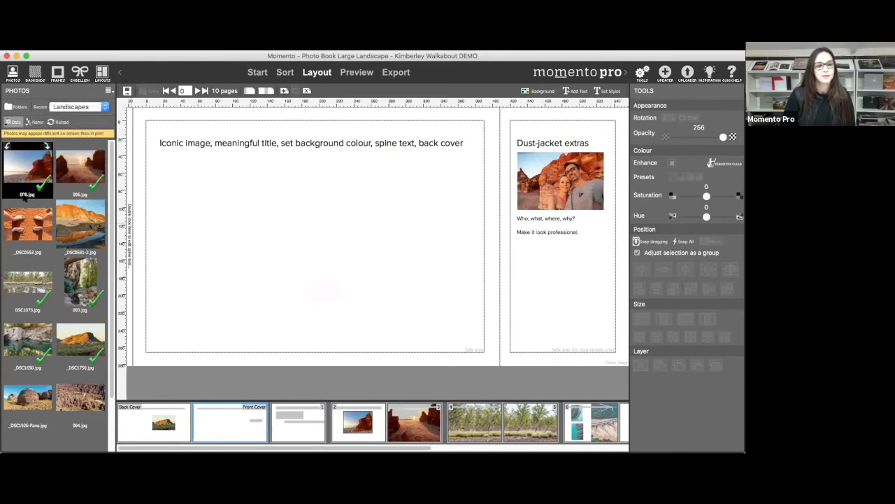
pyautogui.click(67, 108)
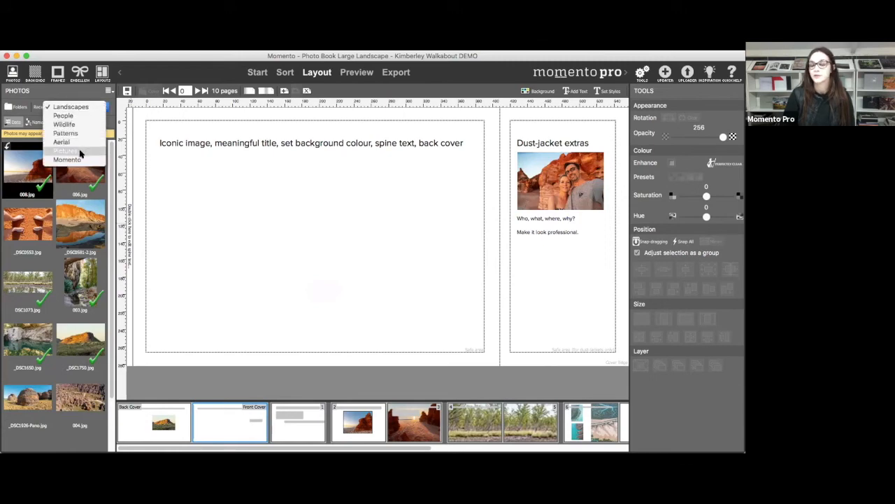
pyautogui.click(151, 155)
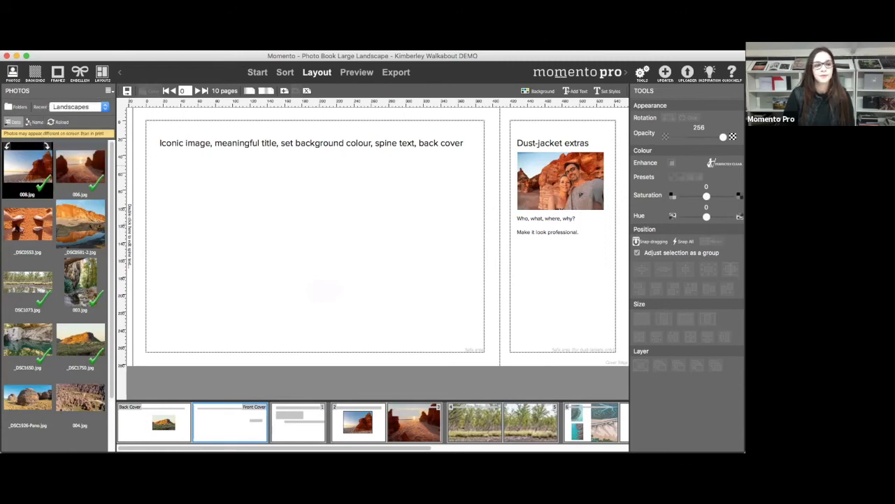
# - Add the _DSC0553.jpg photo of feet on red sand to the front cover and set it as the background
pyautogui.moveTo(19, 226); pyautogui.dragTo(299, 235)
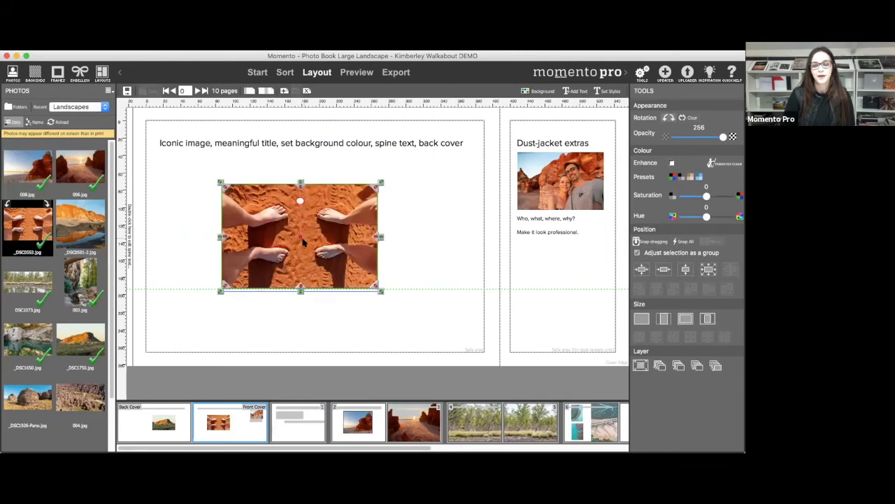
pyautogui.rightClick(305, 239)
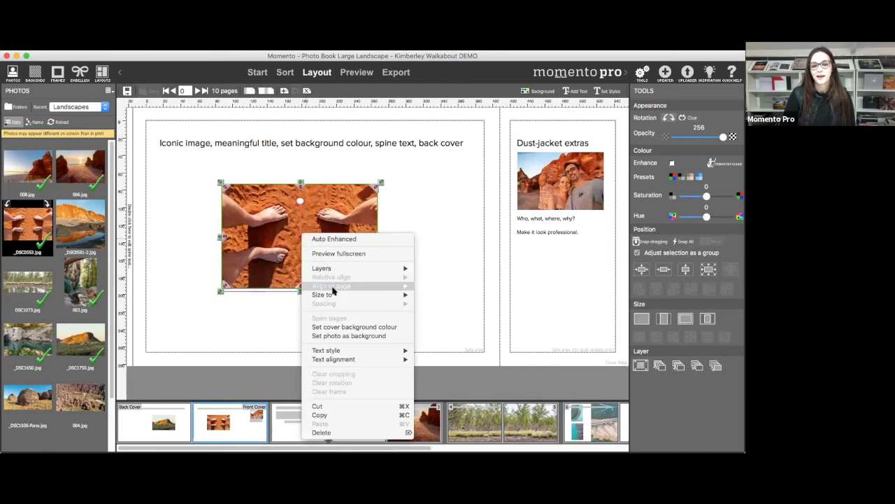
pyautogui.click(329, 337)
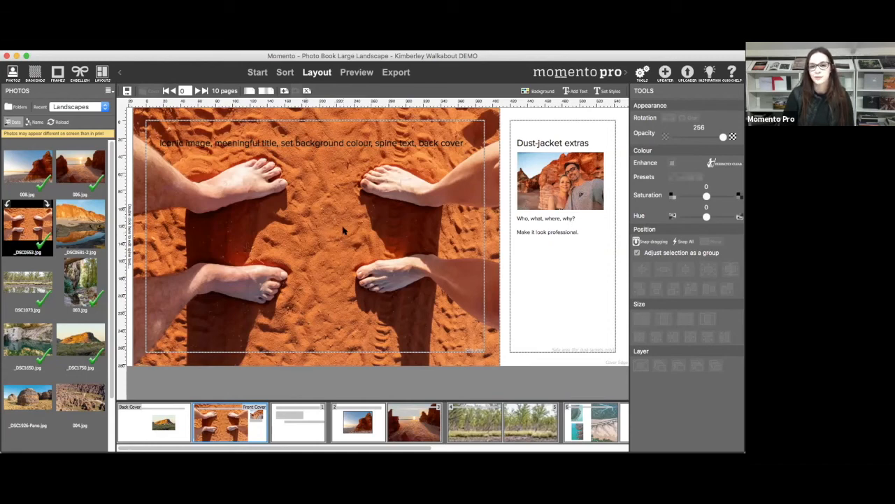
# - Set the cover background colour to an orange sampled from the sand in the front cover photo
pyautogui.click(537, 91)
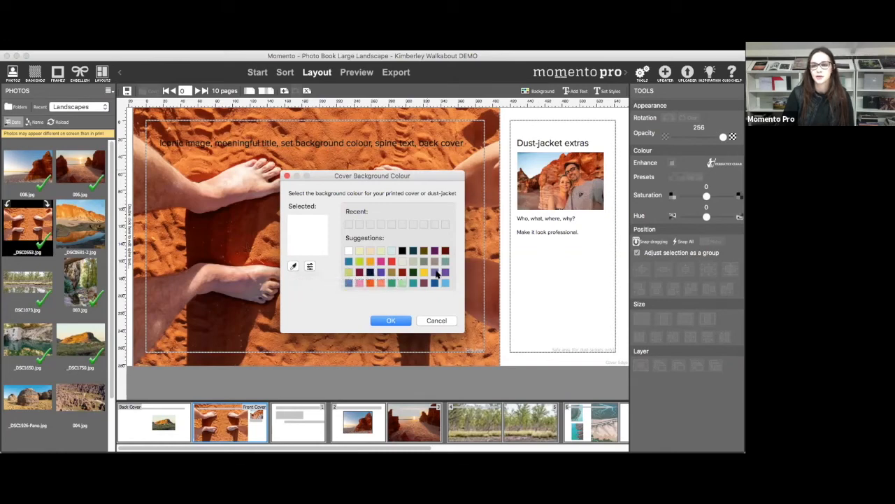
pyautogui.click(294, 268)
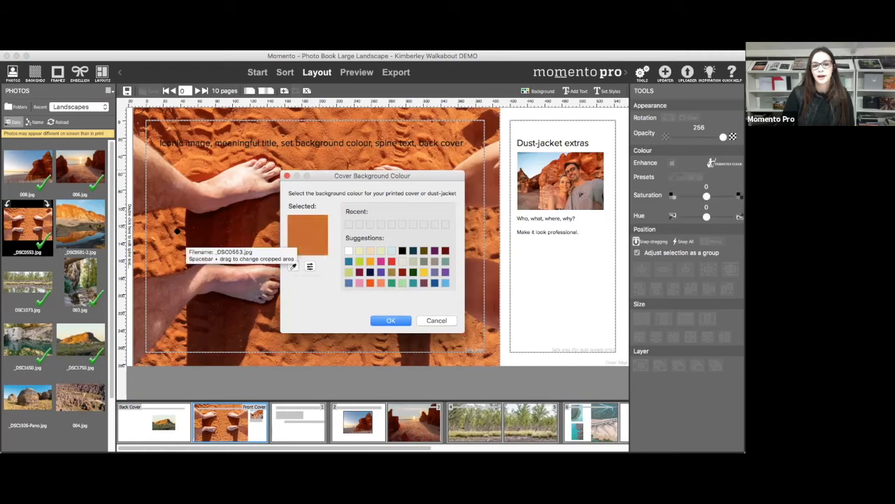
pyautogui.click(177, 231)
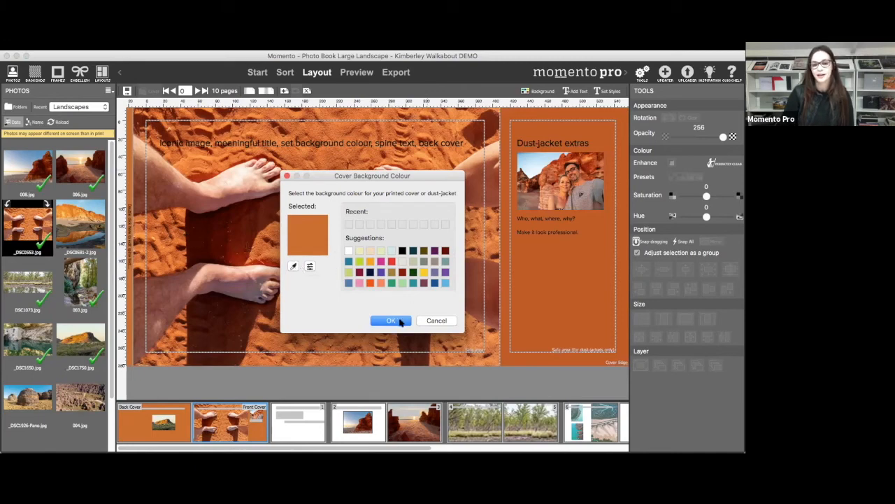
pyautogui.click(402, 320)
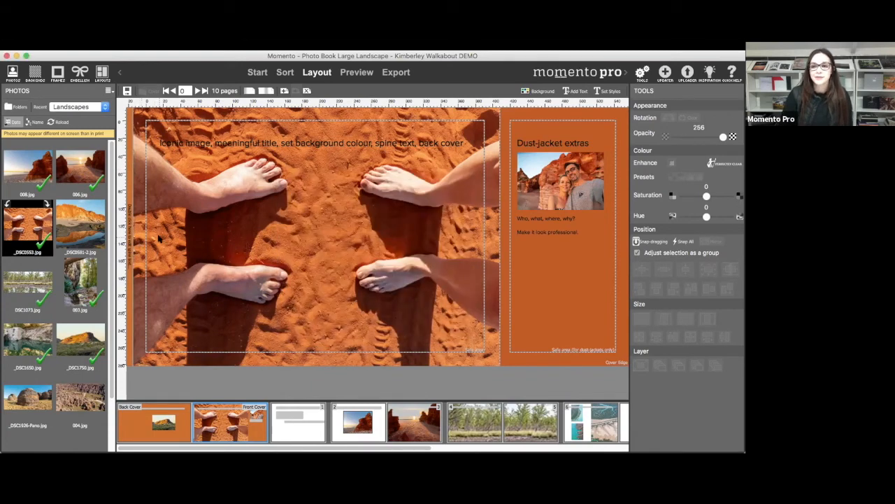
# - Enter OUTBACK ADVENTURE 2019 as the spine text
pyautogui.doubleClick(130, 228)
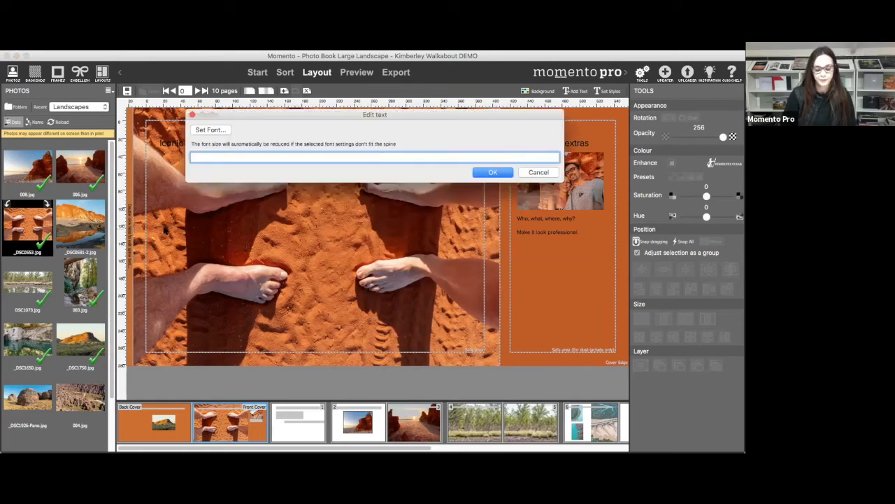
pyautogui.write('OUTBACK')
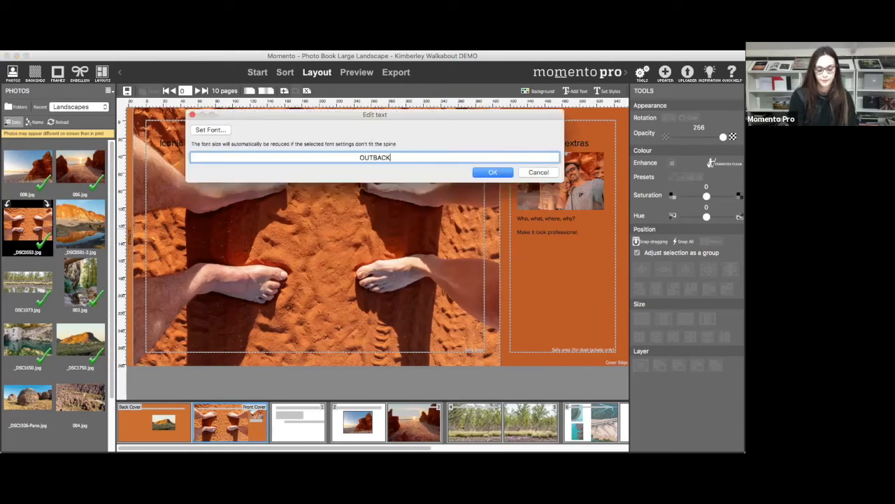
pyautogui.write(' ADVENTURE')
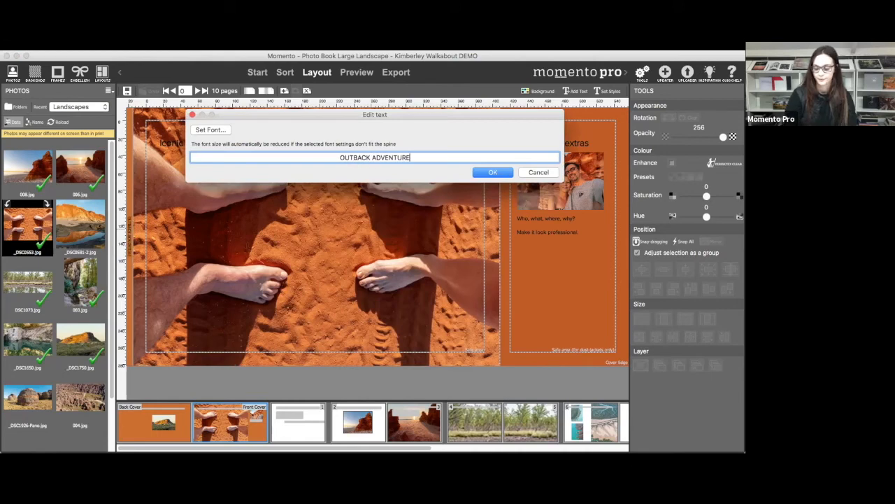
pyautogui.write(' 2019')
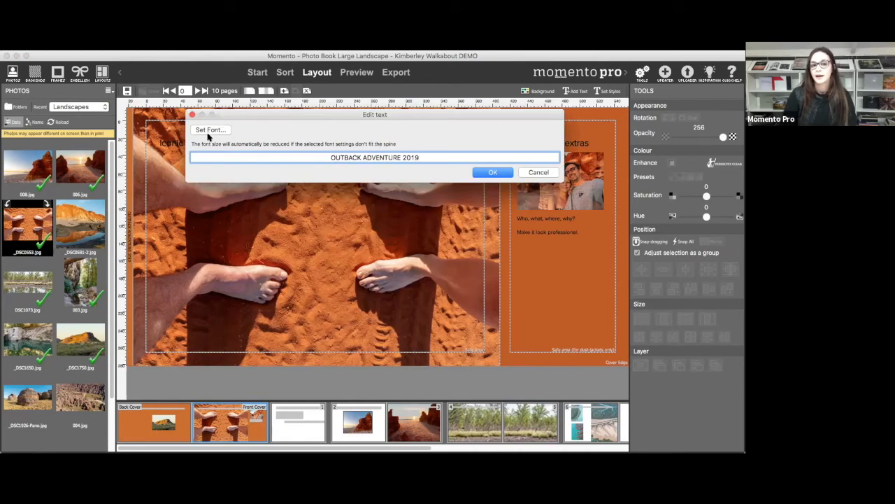
pyautogui.click(495, 172)
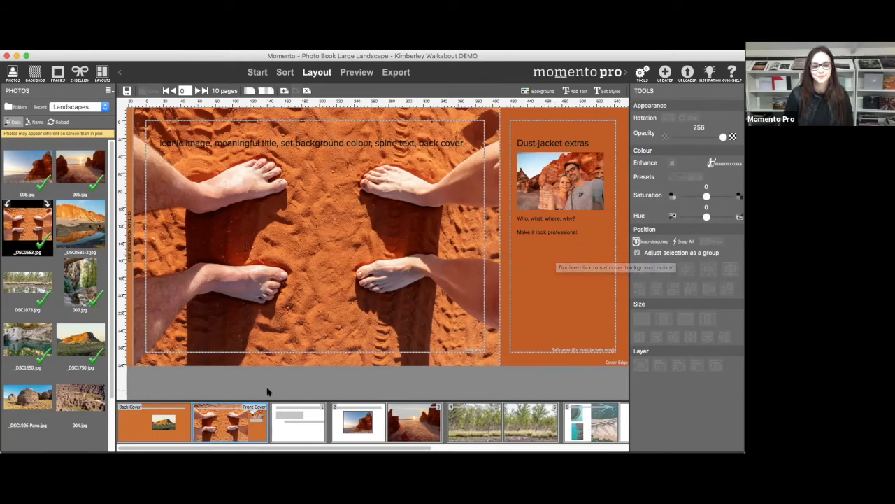
# - Save the project with the back cover open and inspect the details of the blank-page export warning
pyautogui.click(181, 423)
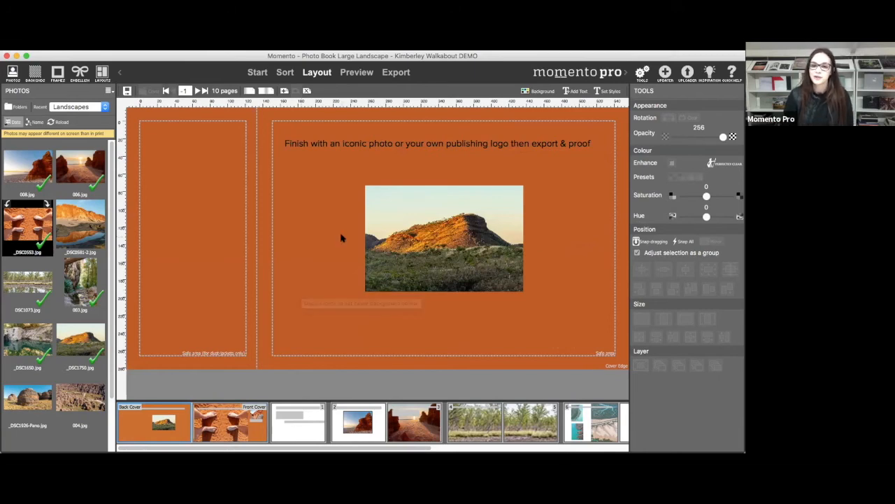
pyautogui.click(129, 91)
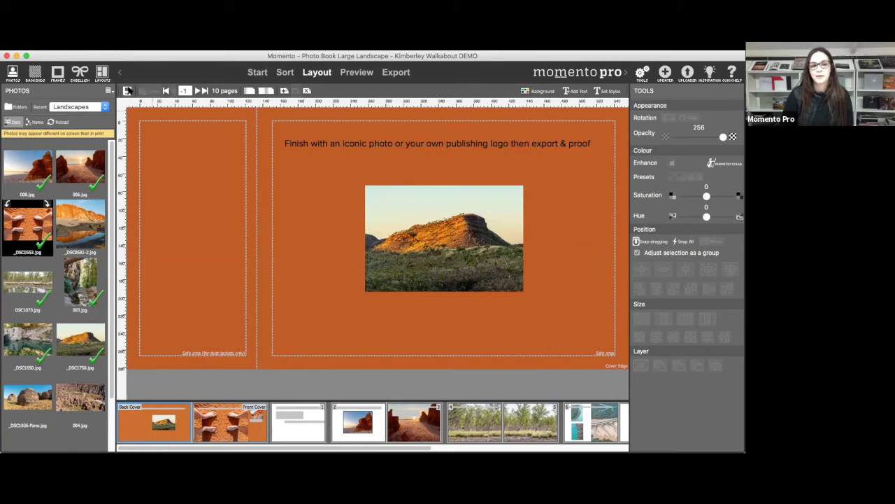
pyautogui.click(396, 73)
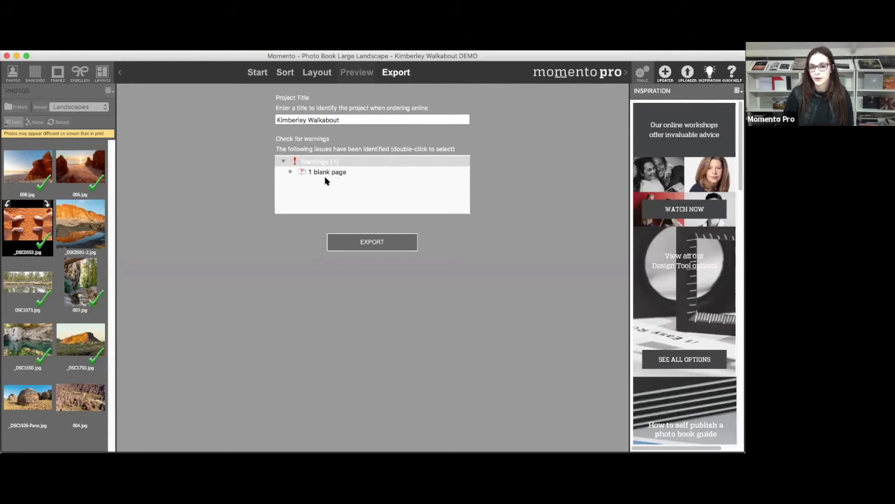
pyautogui.click(291, 171)
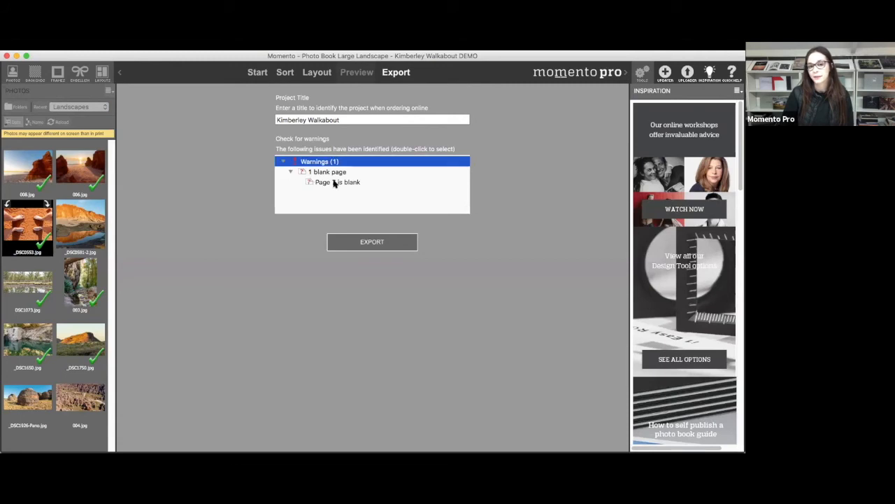
# - Delete the blank page 7 from the layout and recheck the export warnings
pyautogui.click(323, 77)
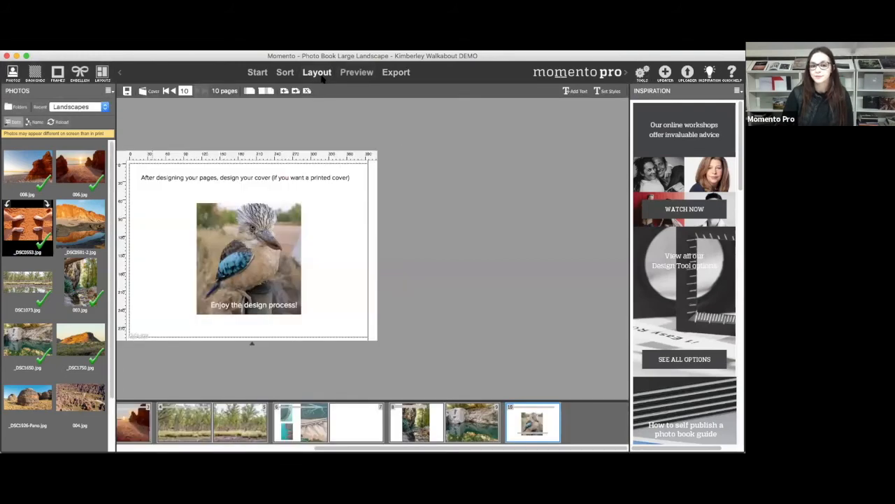
pyautogui.click(355, 432)
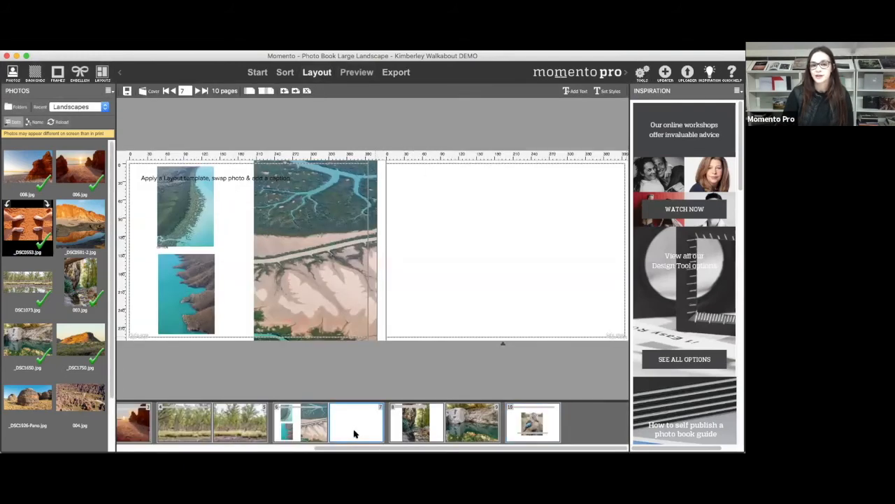
pyautogui.click(307, 92)
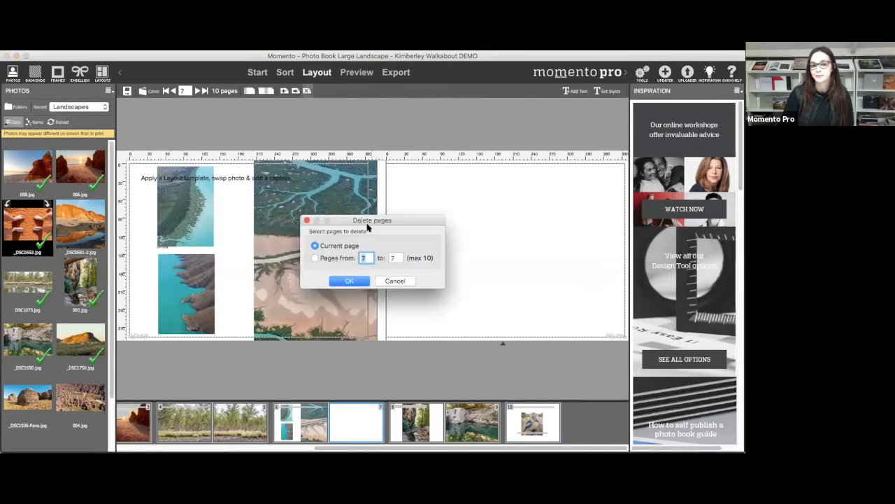
pyautogui.click(350, 280)
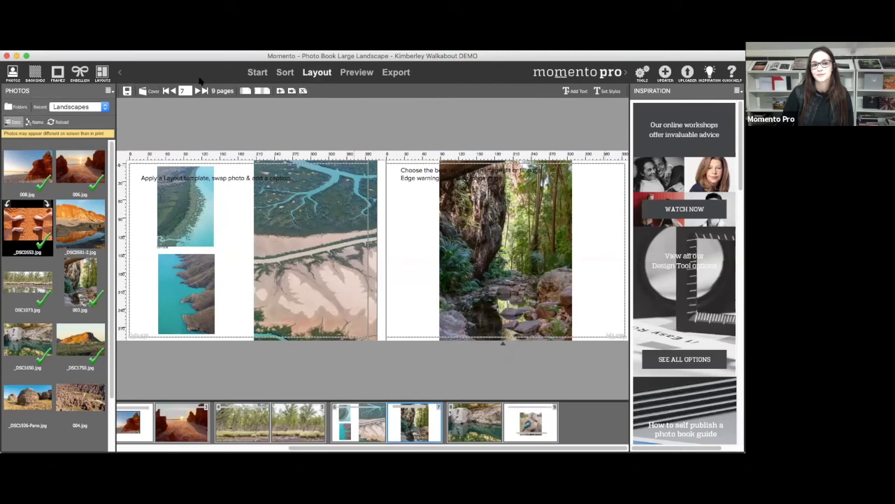
pyautogui.click(396, 72)
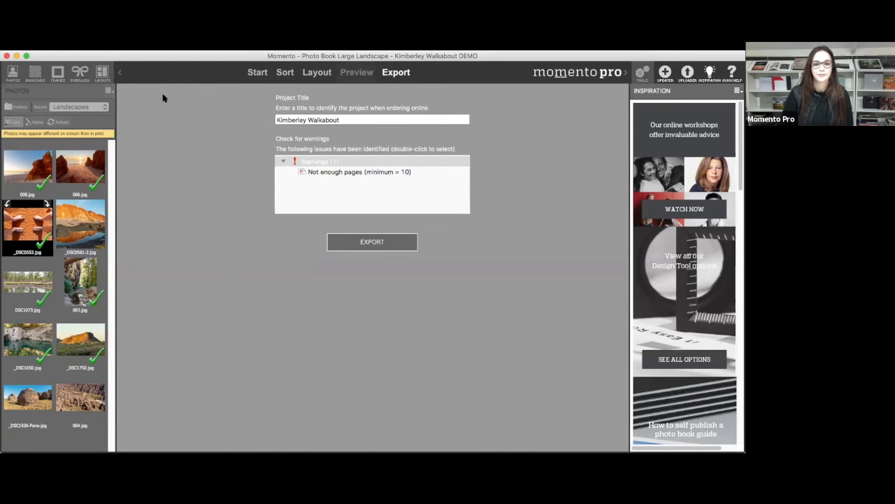
# - Switch to Adobe Acrobat and page through Kimberley Walkabout FINAL PROOF.pdf from the cover to the last page
pyautogui.click(636, 437)
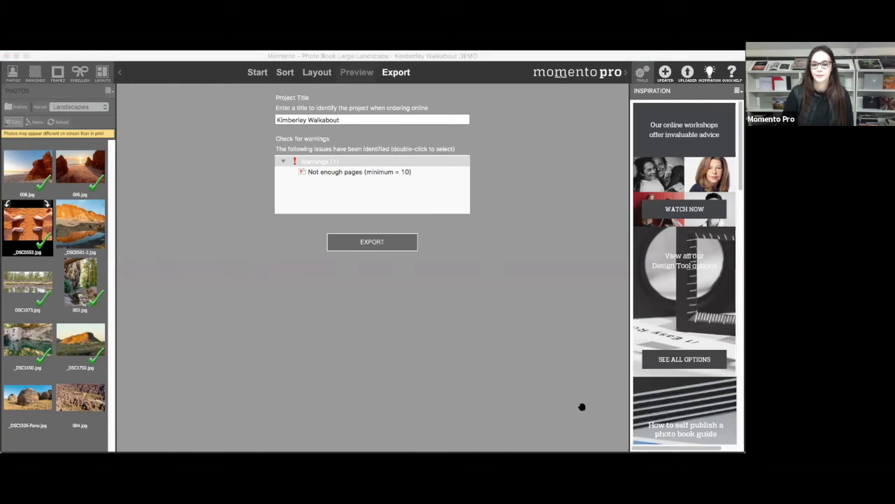
pyautogui.click(606, 430)
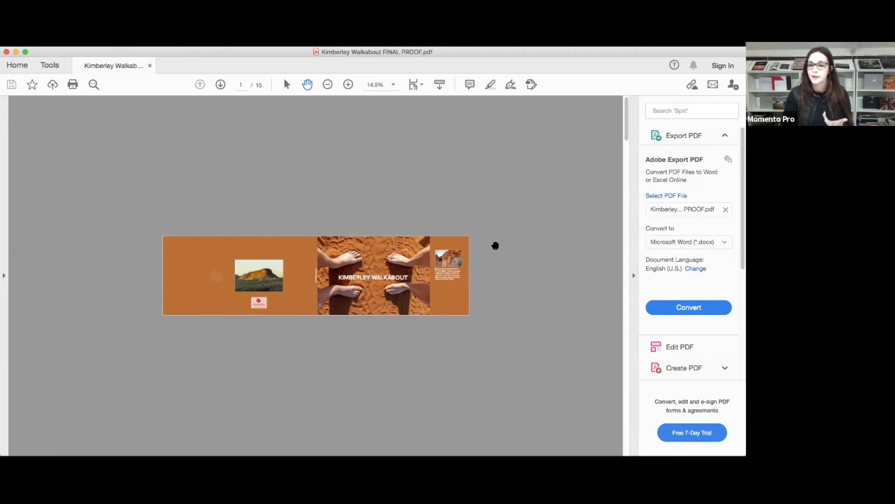
pyautogui.press('Right')
pyautogui.press('Right')
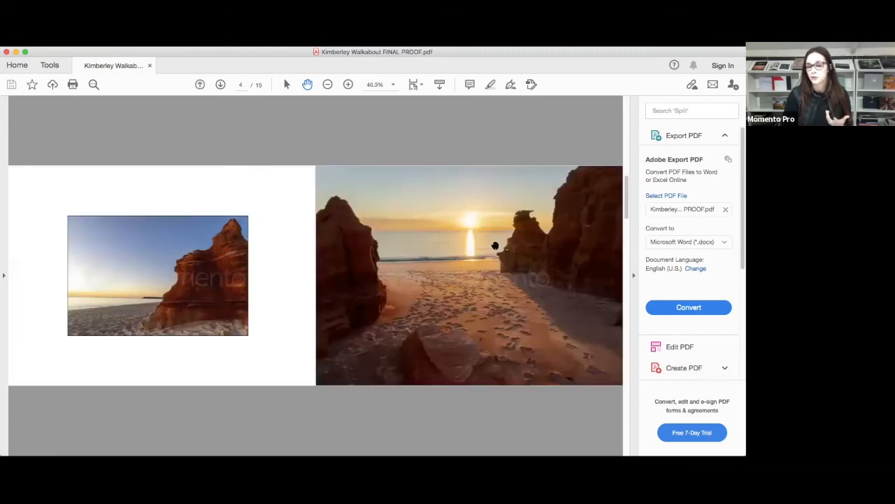
pyautogui.press('Right')
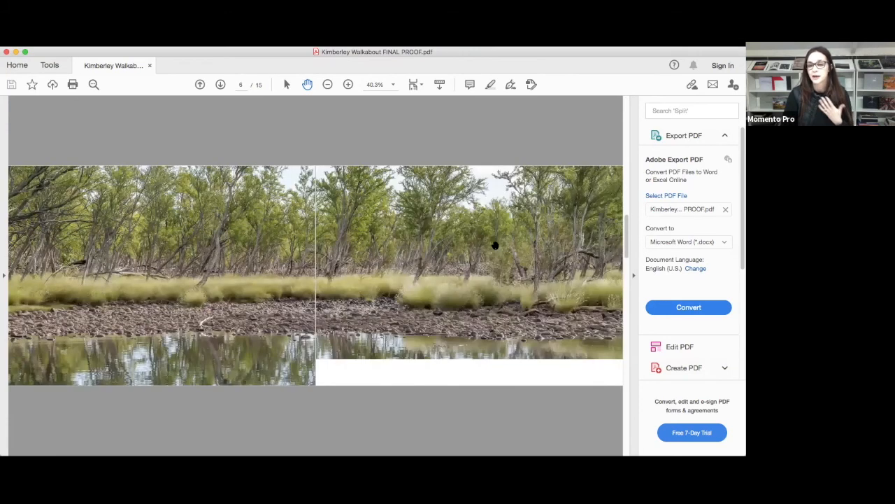
pyautogui.press('Right')
pyautogui.press('Right')
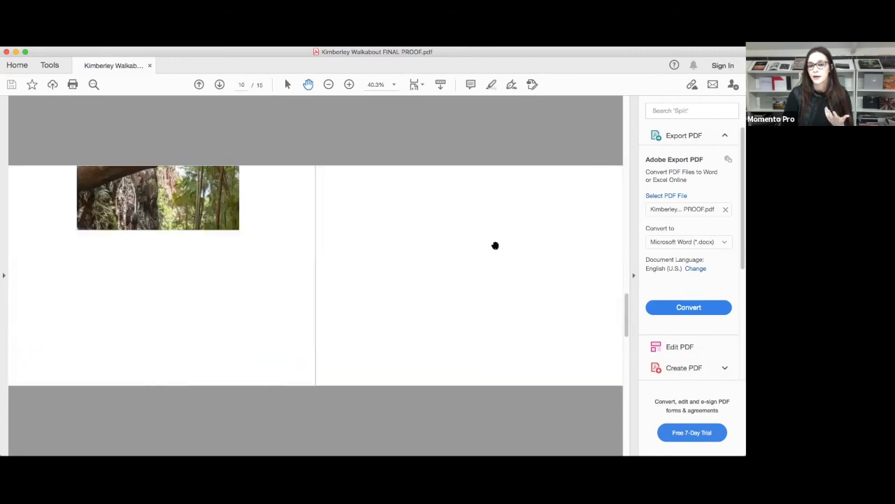
pyautogui.press('Right')
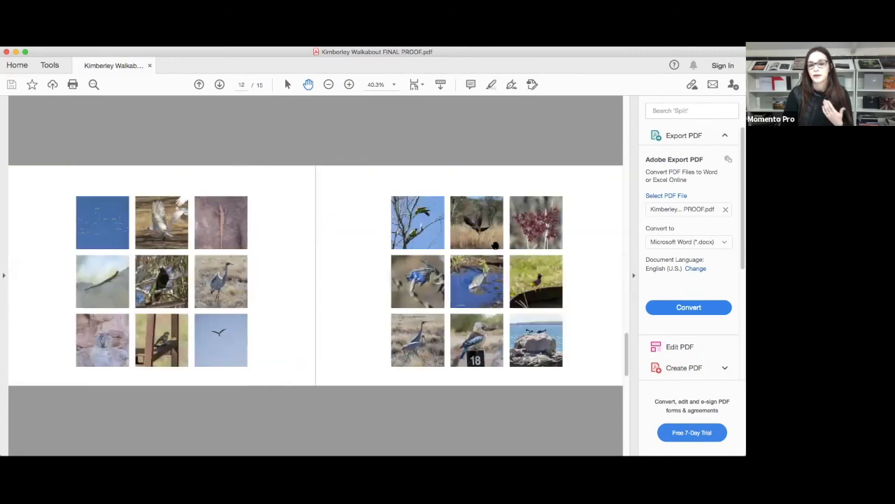
pyautogui.press('Right')
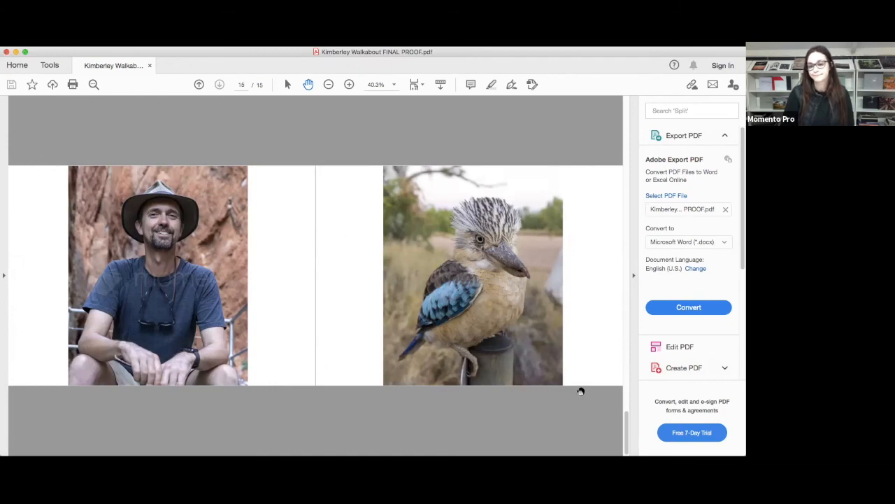
# - Return to Momento and select Kimberley Walkabout FINAL MASTER.mbf from the Desktop as the master file to upload, with the login email field active
pyautogui.press('super+Tab')
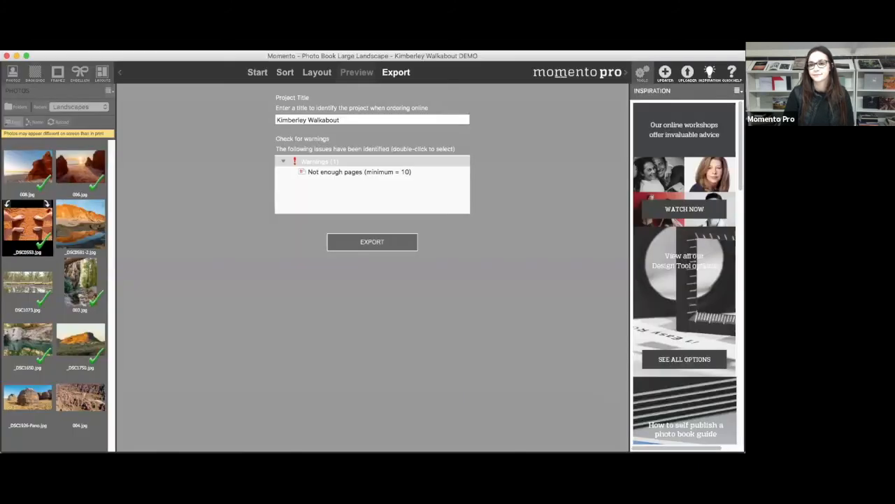
pyautogui.click(687, 73)
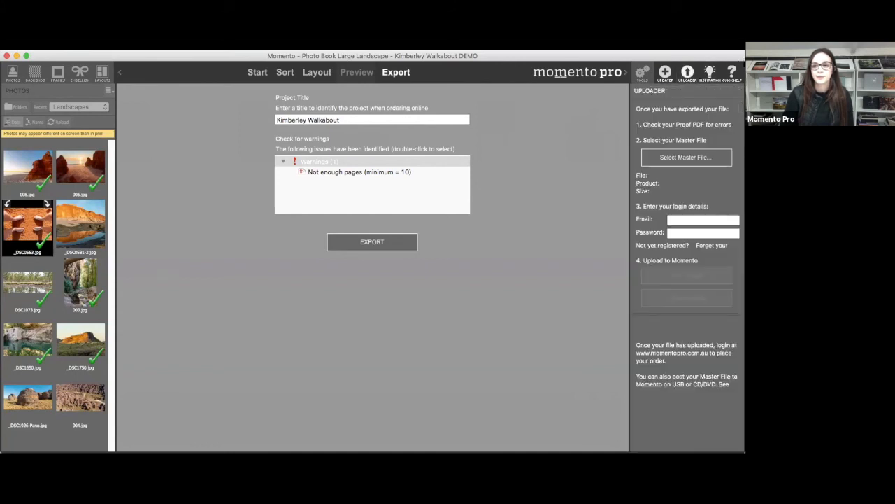
pyautogui.click(679, 158)
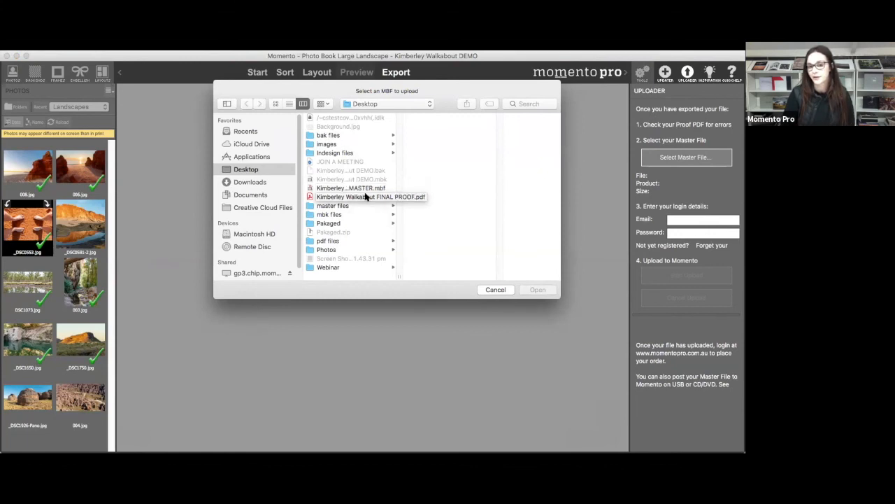
pyautogui.click(363, 188)
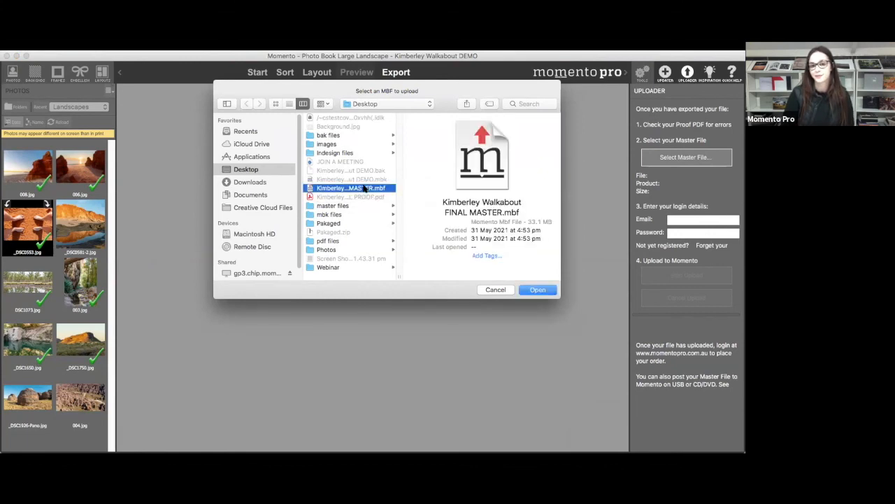
pyautogui.click(538, 290)
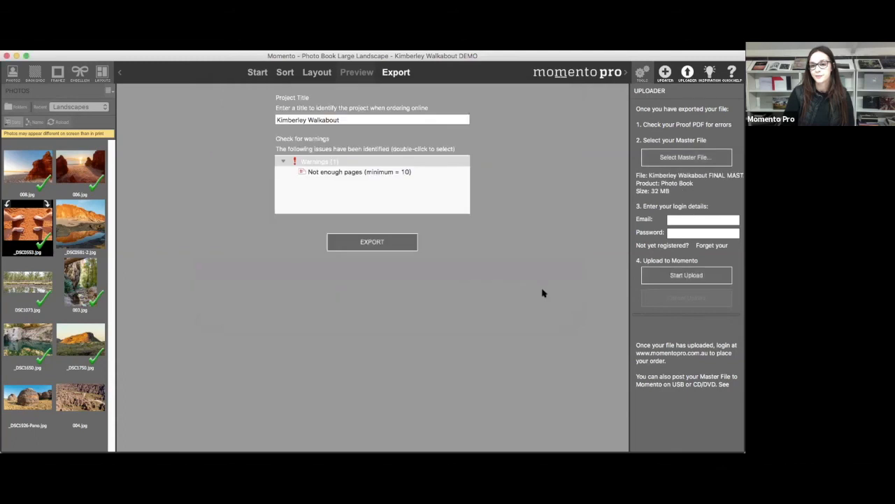
pyautogui.click(689, 219)
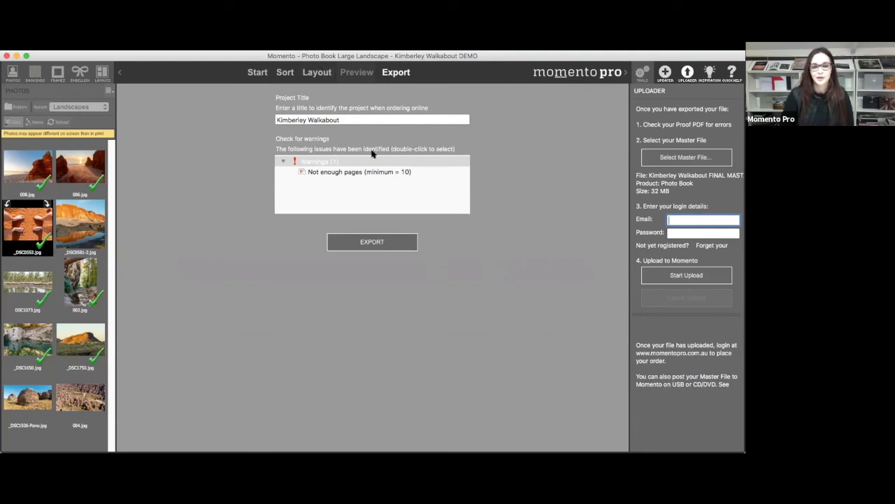
# - Switch to the Firefox browser and view the Momento Pro Projects page with the uploaded photo book
pyautogui.click(164, 437)
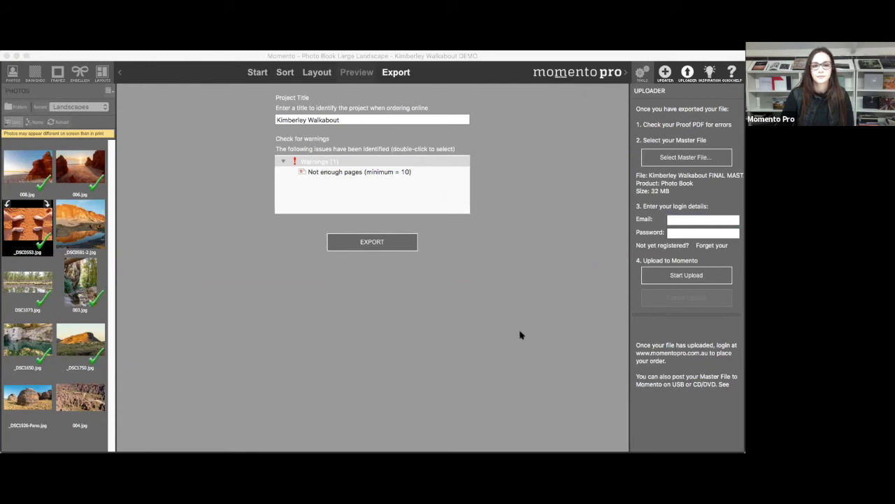
pyautogui.click(609, 408)
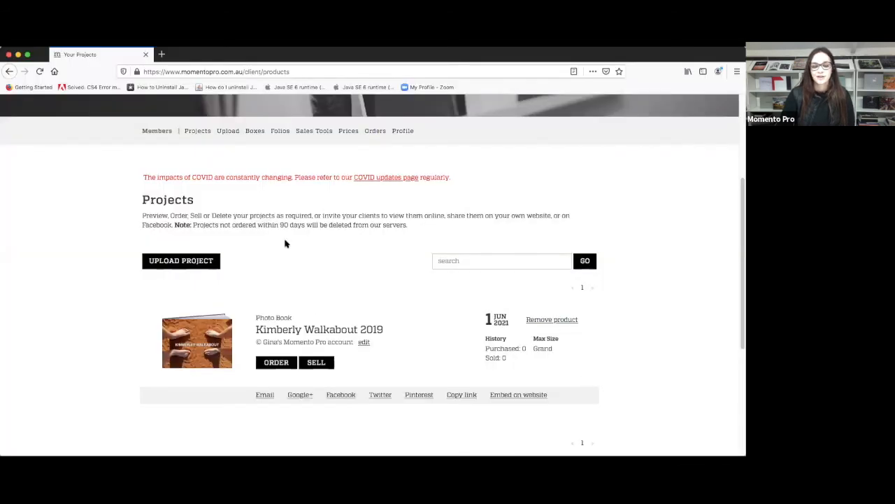